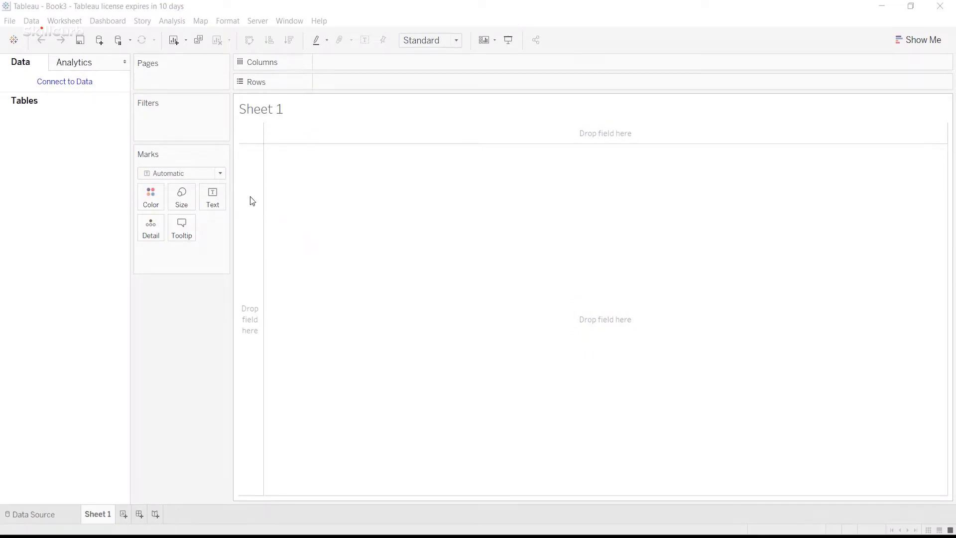
Connect the workbook to the text file country_wise_latest.csv, then go to Sheet 1
left_click(86, 87)
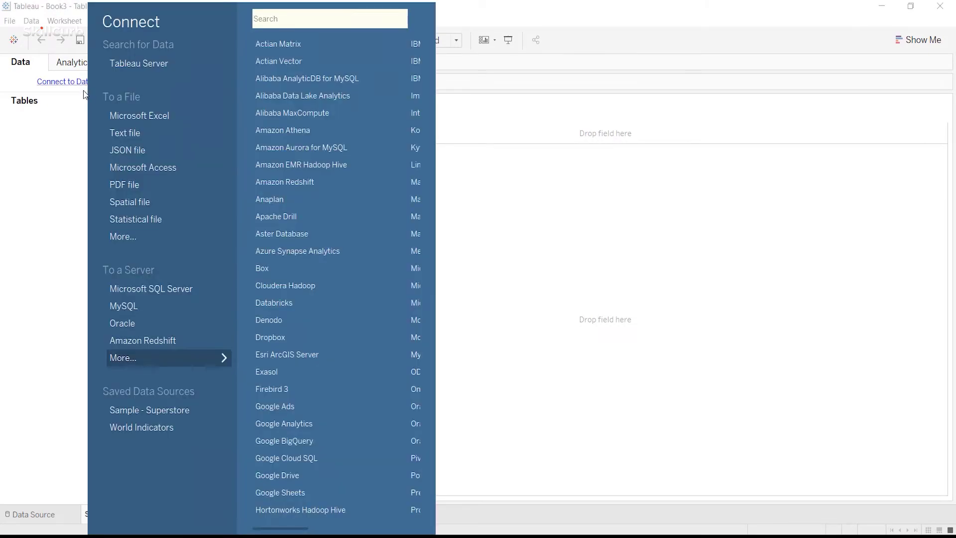
left_click(156, 133)
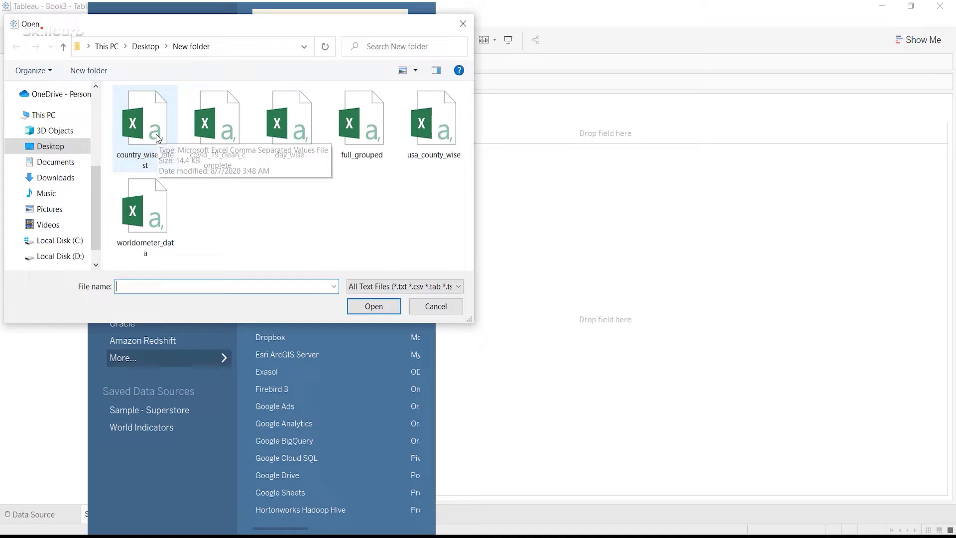
double_click(156, 135)
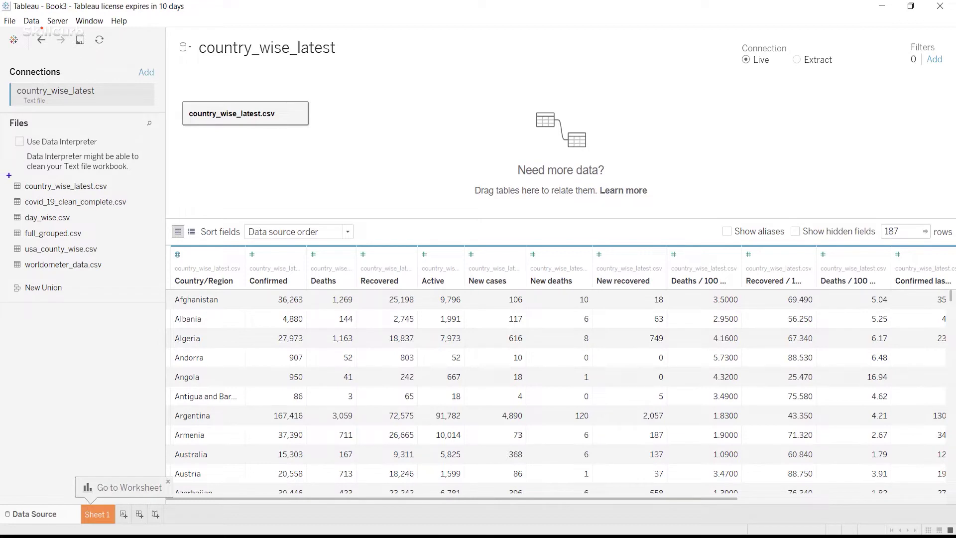
left_click_drag(9, 175, 130, 272)
left_click(103, 517)
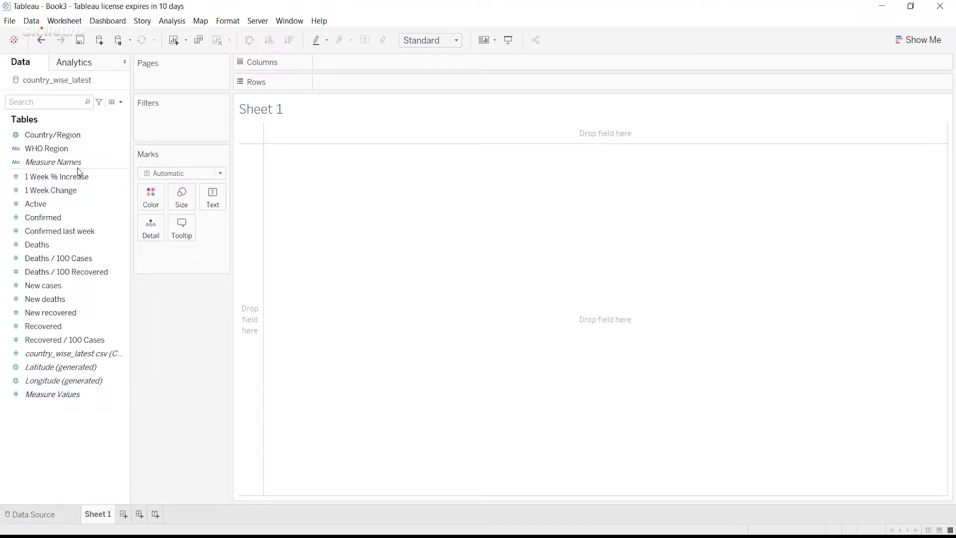
Build a text table with Measure Names on Columns and Measure Values as text
left_click_drag(78, 163, 368, 59)
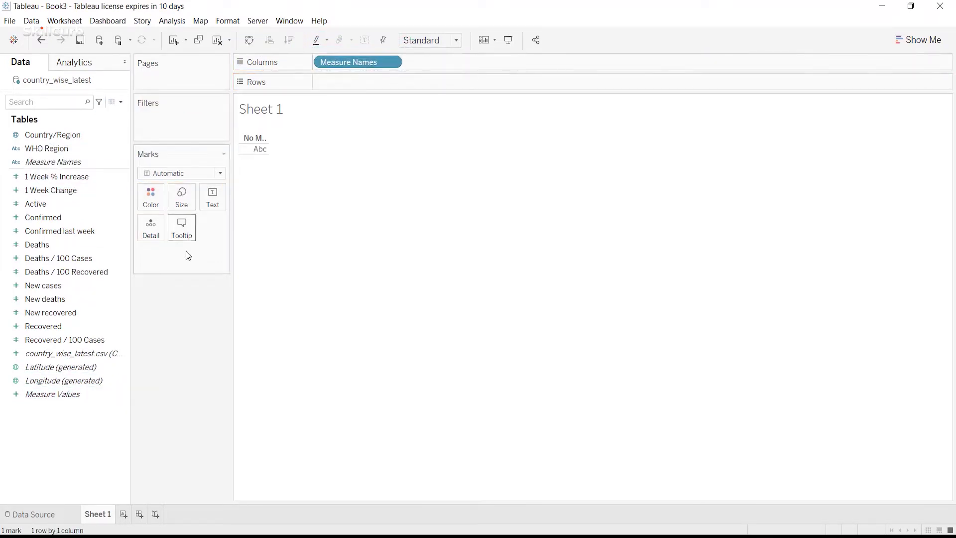
left_click(88, 394)
left_click_drag(76, 396, 221, 199)
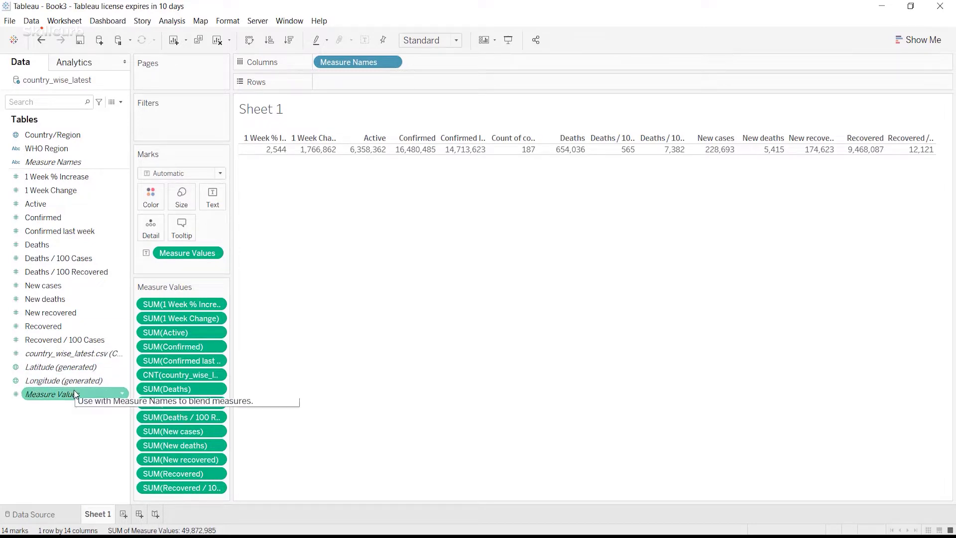
Filter to Active, Confirmed, Deaths, New cases, New deaths and Recovered, and make the row taller
left_click_drag(73, 390, 199, 118)
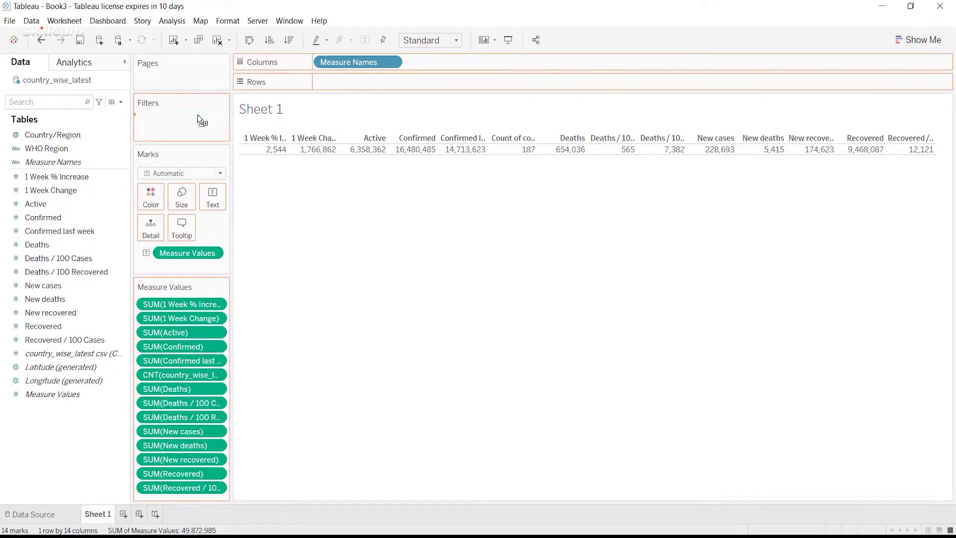
left_click(450, 312)
left_click(387, 197)
left_click(386, 209)
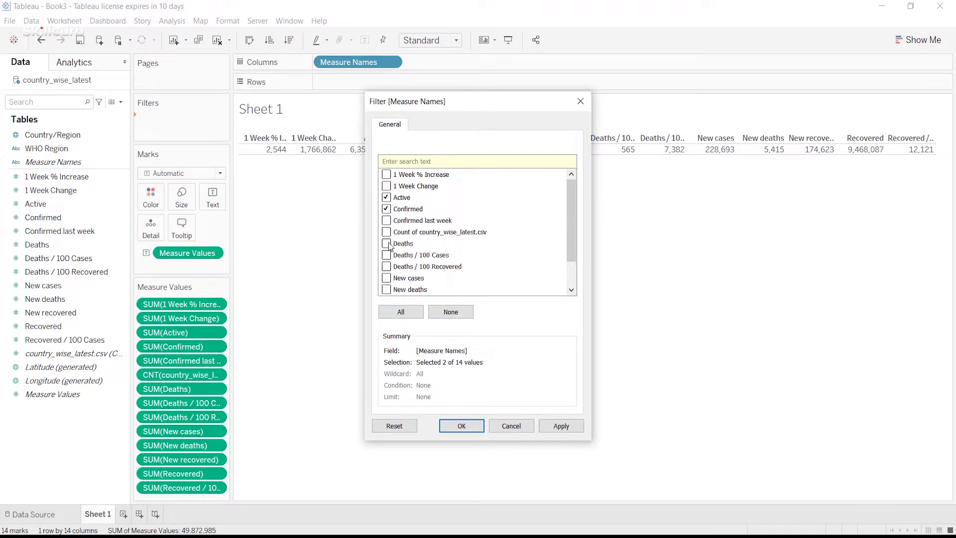
left_click(386, 243)
left_click(387, 278)
left_click(386, 290)
scroll(386, 284, "down", 1)
left_click(386, 278)
left_click(553, 425)
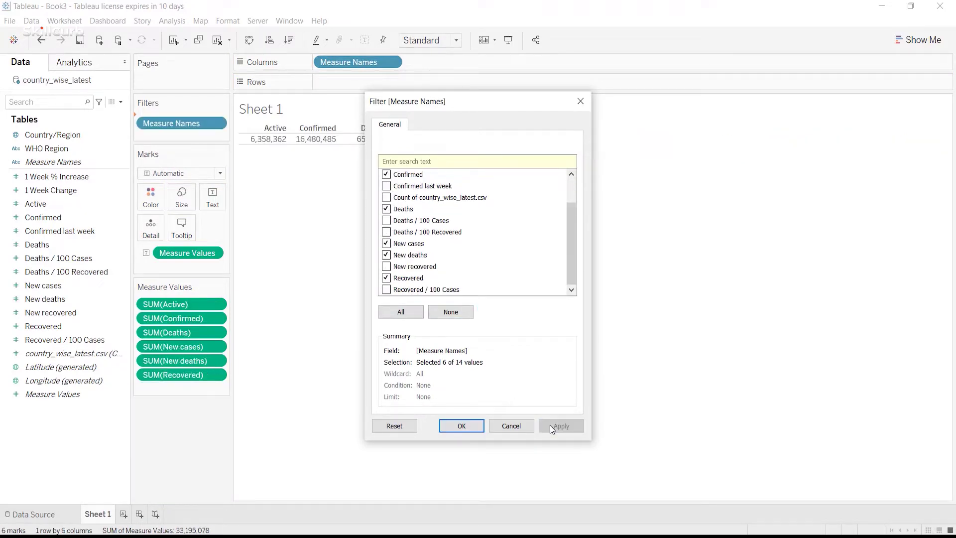
left_click(466, 427)
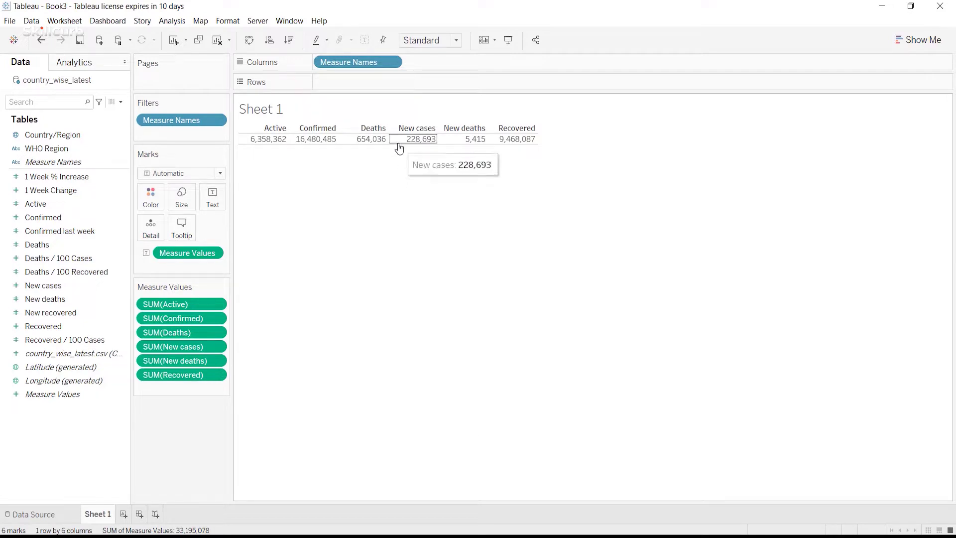
left_click_drag(398, 144, 402, 168)
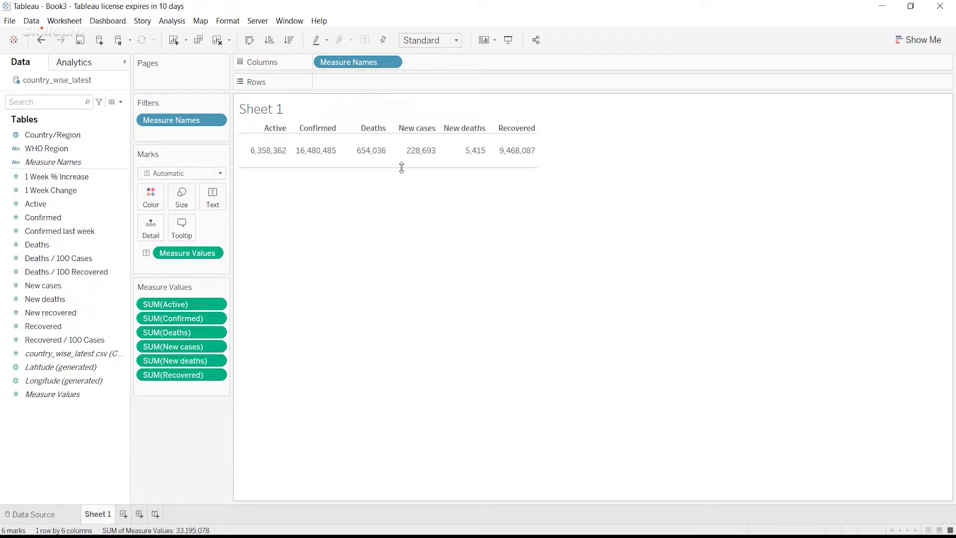
Centre the table values horizontally and vertically
right_click(278, 162)
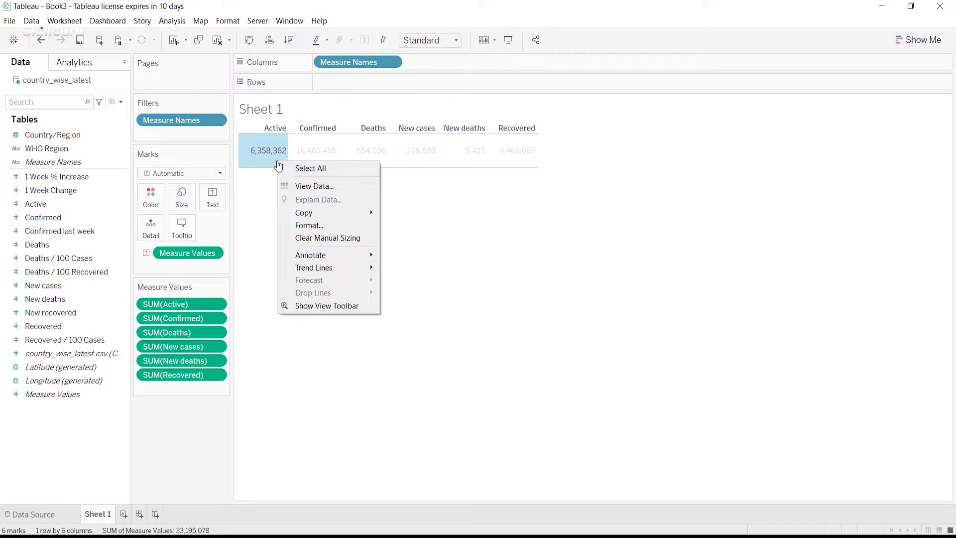
left_click(318, 225)
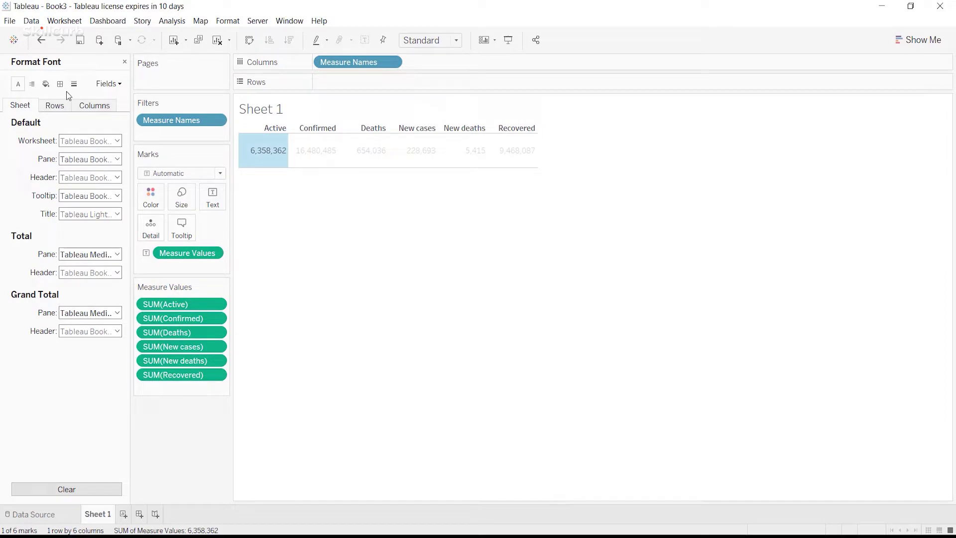
left_click(31, 88)
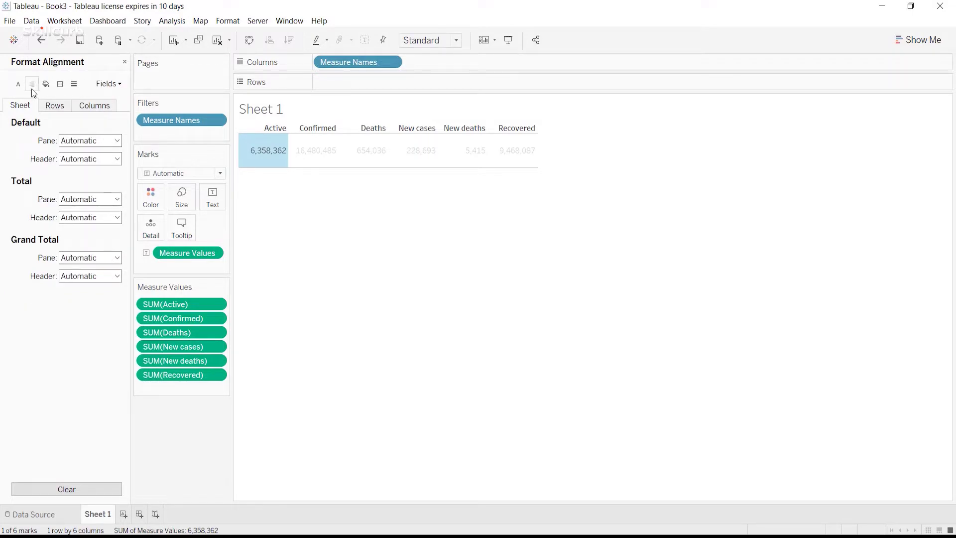
left_click(118, 141)
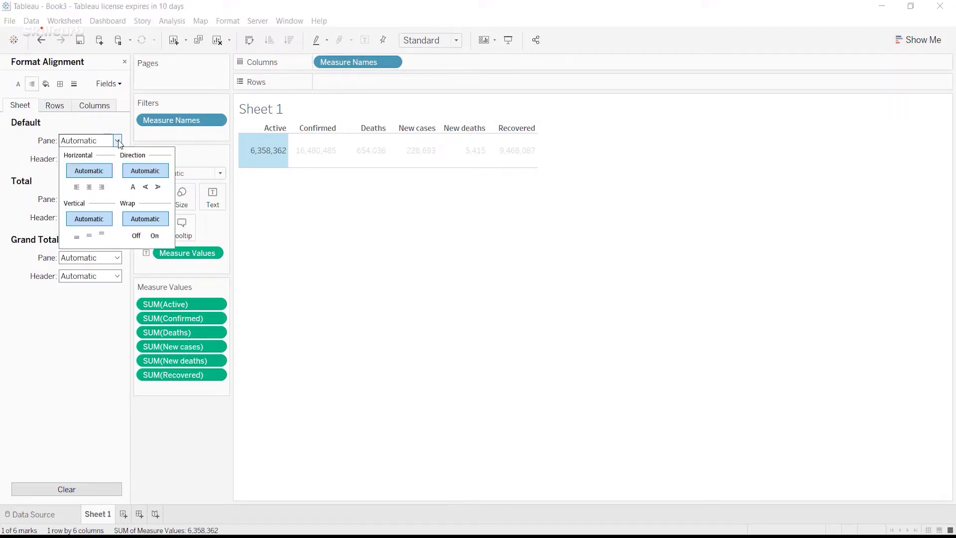
left_click(90, 187)
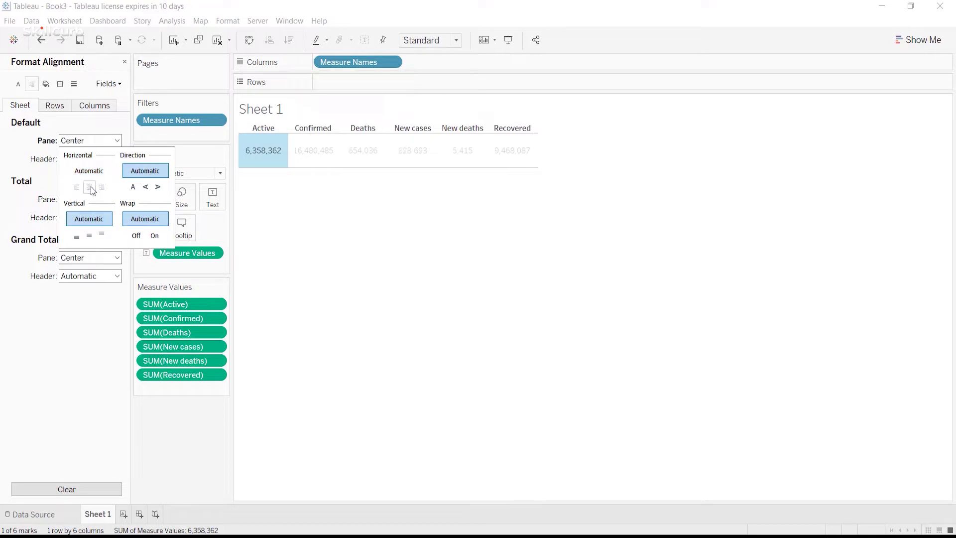
left_click(90, 236)
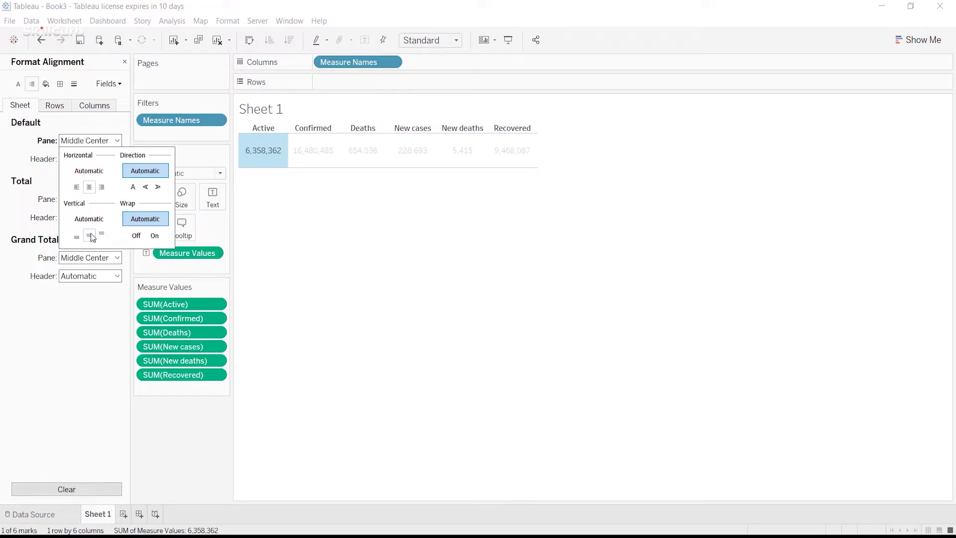
left_click(83, 118)
left_click(18, 84)
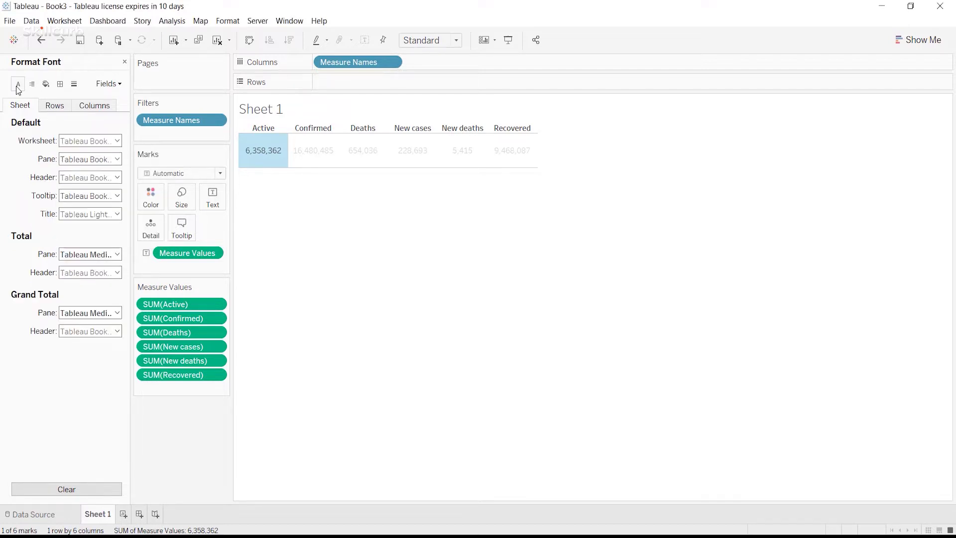
Shade headers and banding headers blue, and column banding and table body gray
left_click(46, 84)
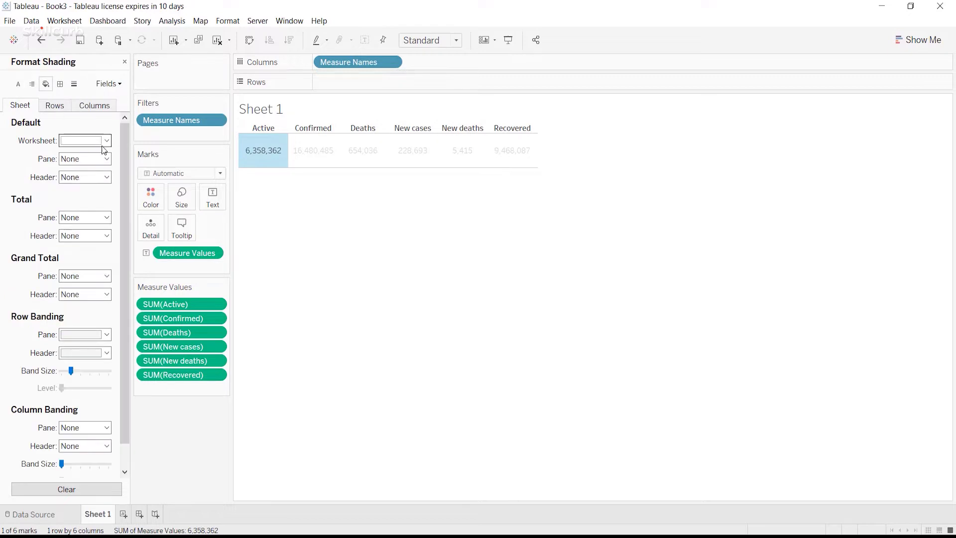
left_click(107, 178)
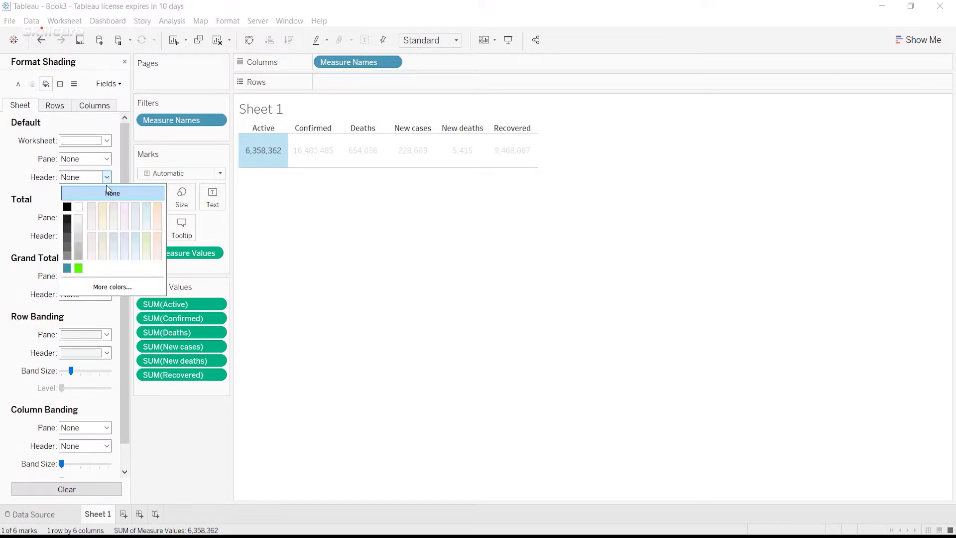
left_click(67, 269)
left_click(106, 428)
left_click(77, 375)
left_click(106, 445)
left_click(67, 409)
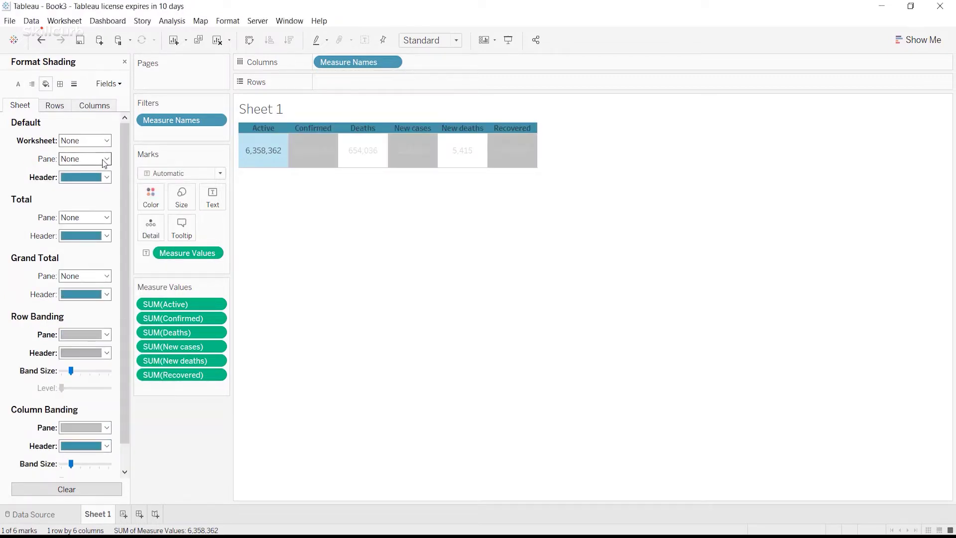
left_click(107, 159)
left_click(80, 228)
left_click(27, 216)
Make the worksheet text white and bold
left_click(18, 83)
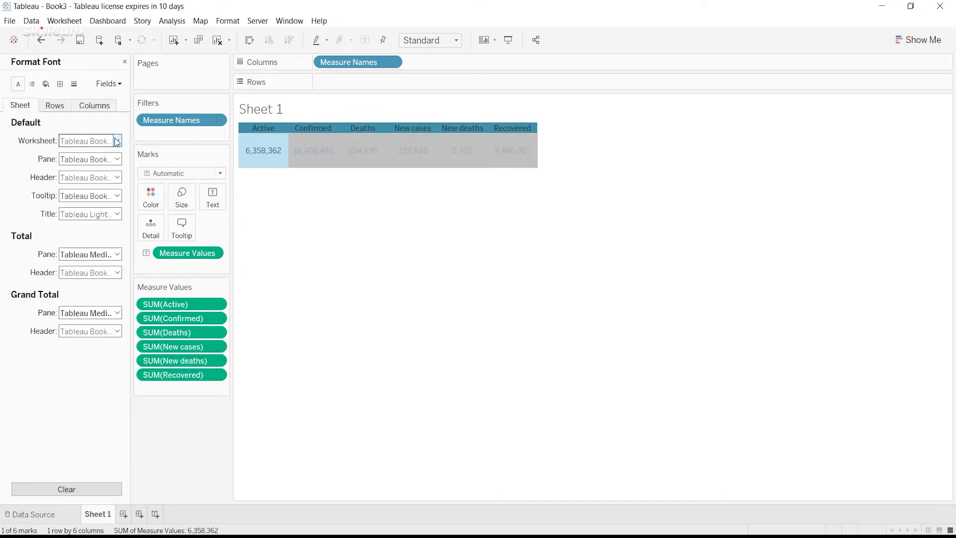
left_click(118, 141)
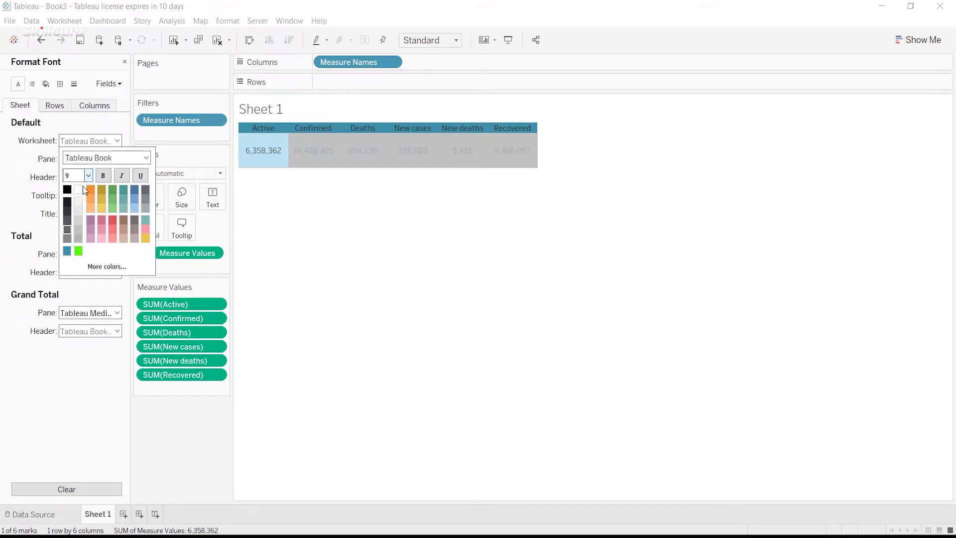
left_click(78, 192)
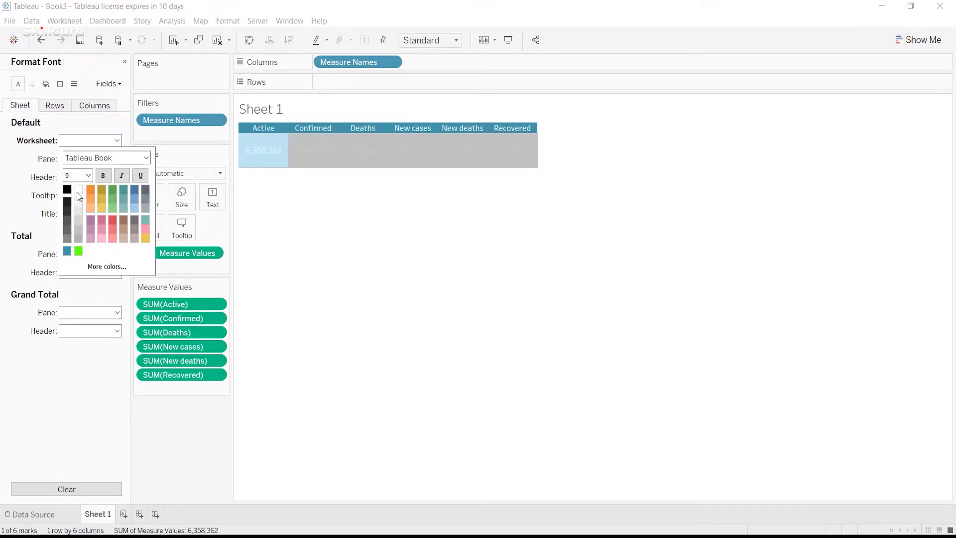
left_click(104, 176)
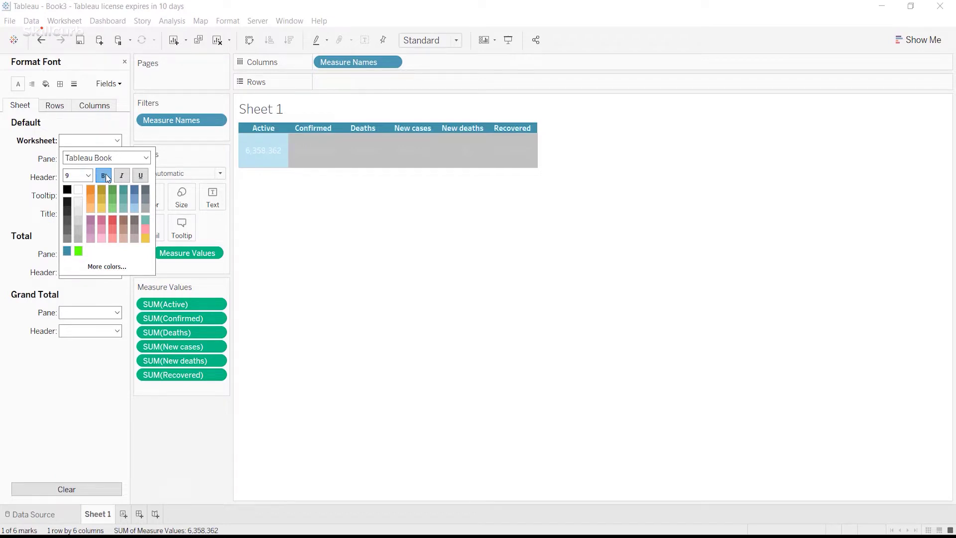
left_click(118, 158)
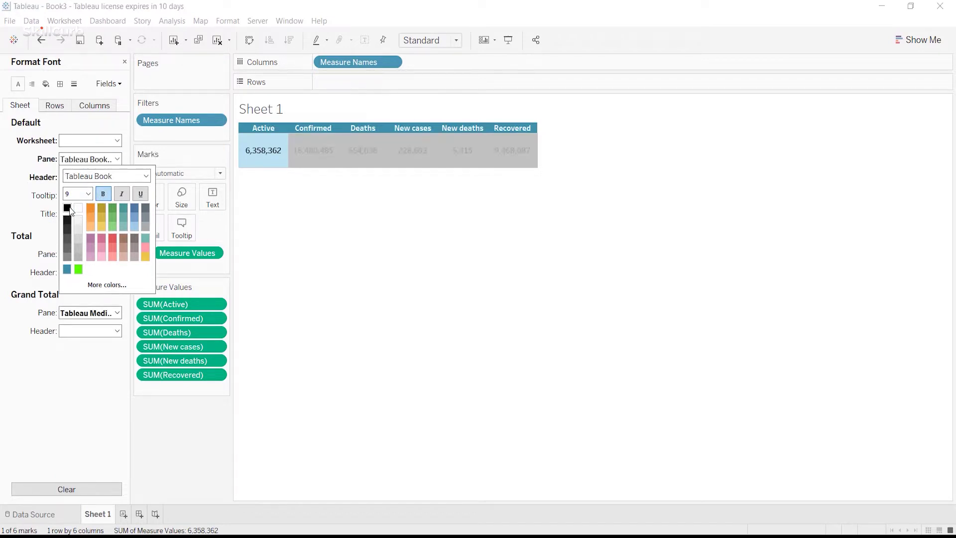
left_click(16, 195)
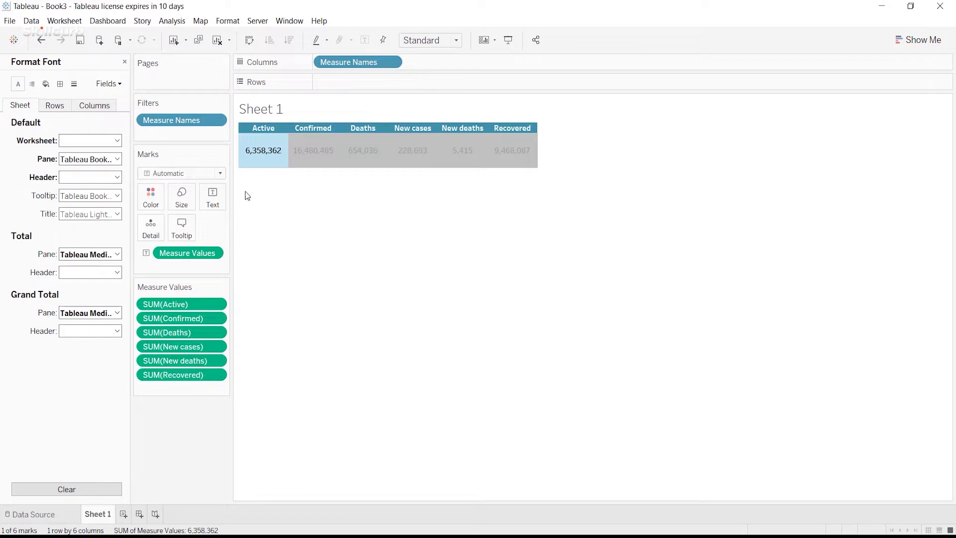
left_click(265, 193)
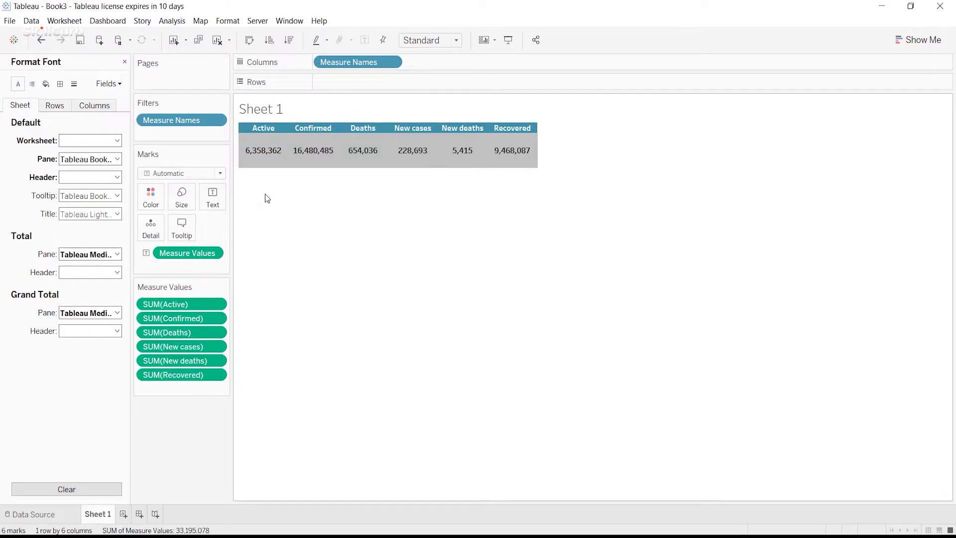
Give the table thin, solid, black grid lines
left_click(73, 84)
left_click(117, 140)
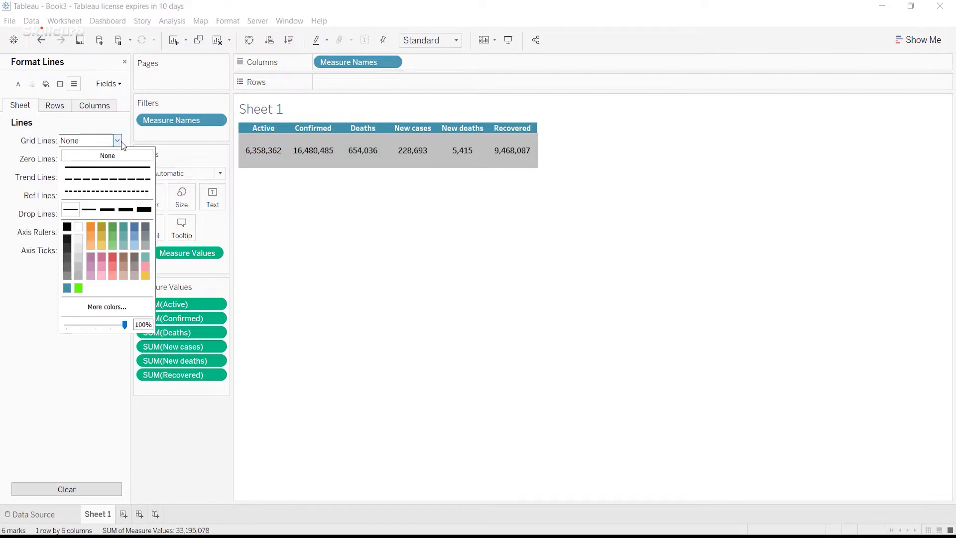
left_click(89, 210)
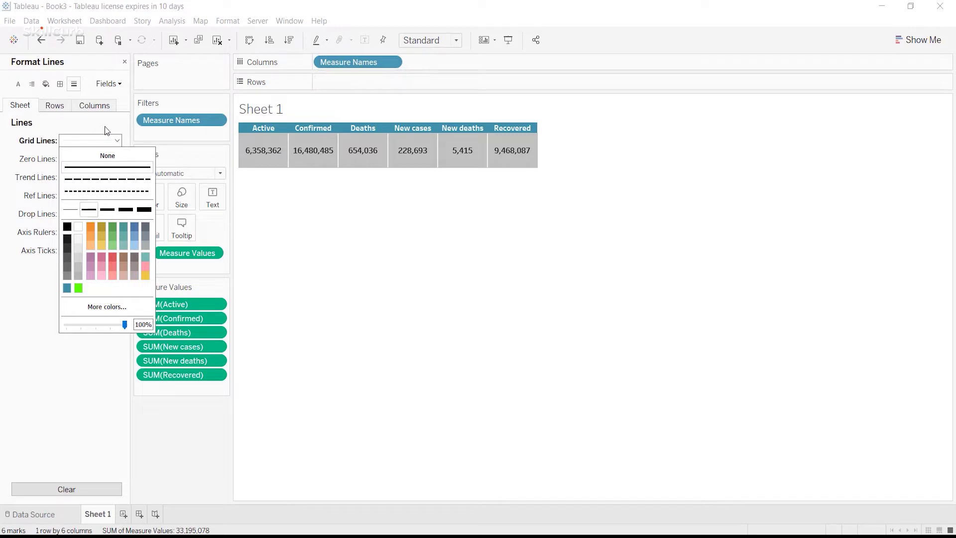
left_click(68, 227)
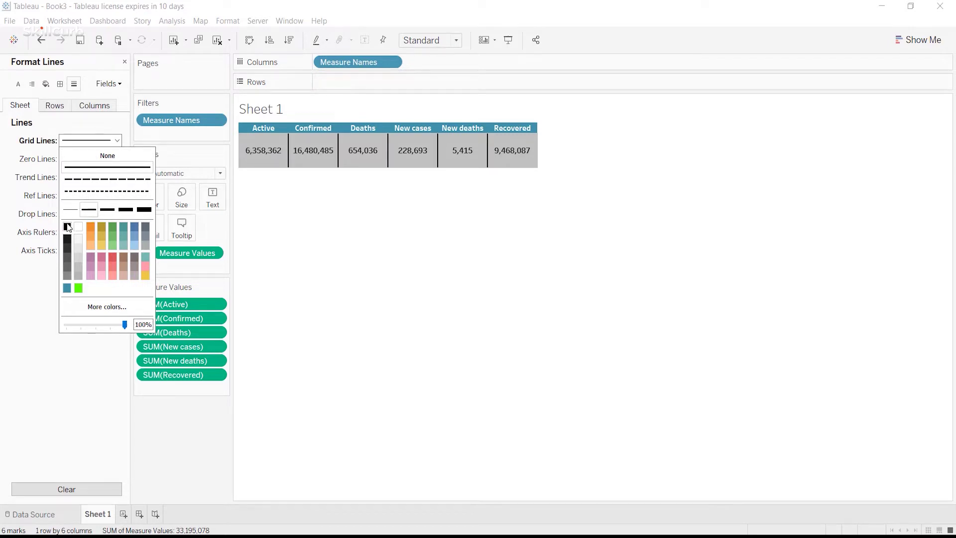
left_click(16, 277)
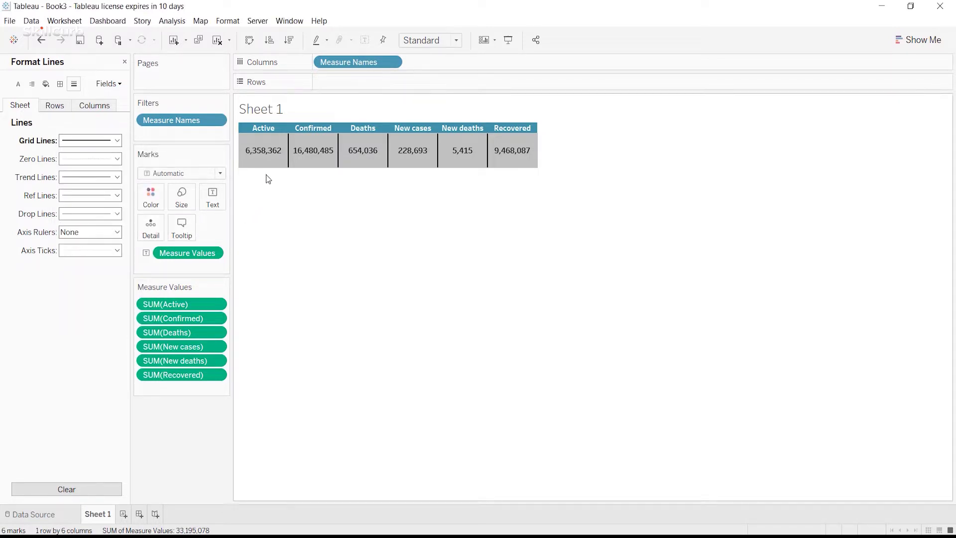
Replace the sheet-name placeholder with a bold 'Global numbers' title
double_click(267, 112)
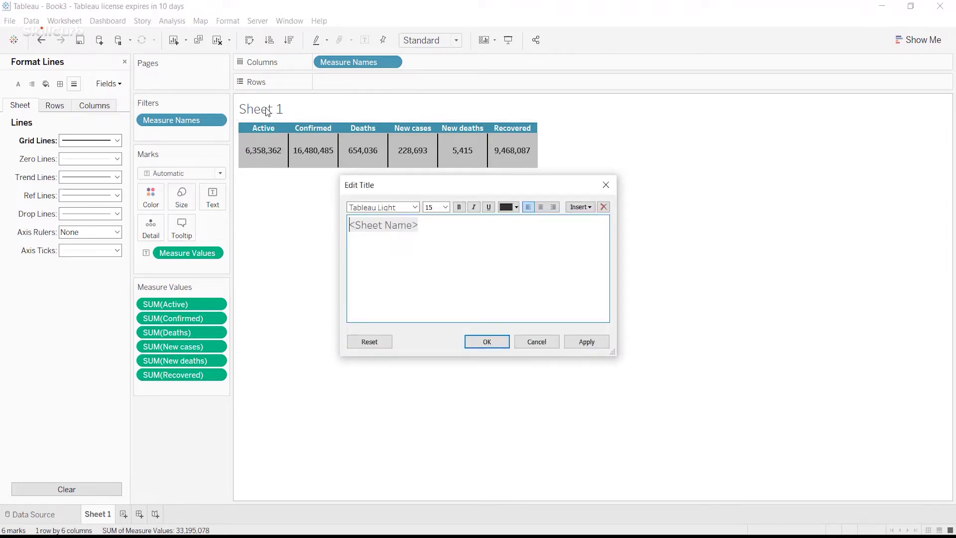
type("Global number")
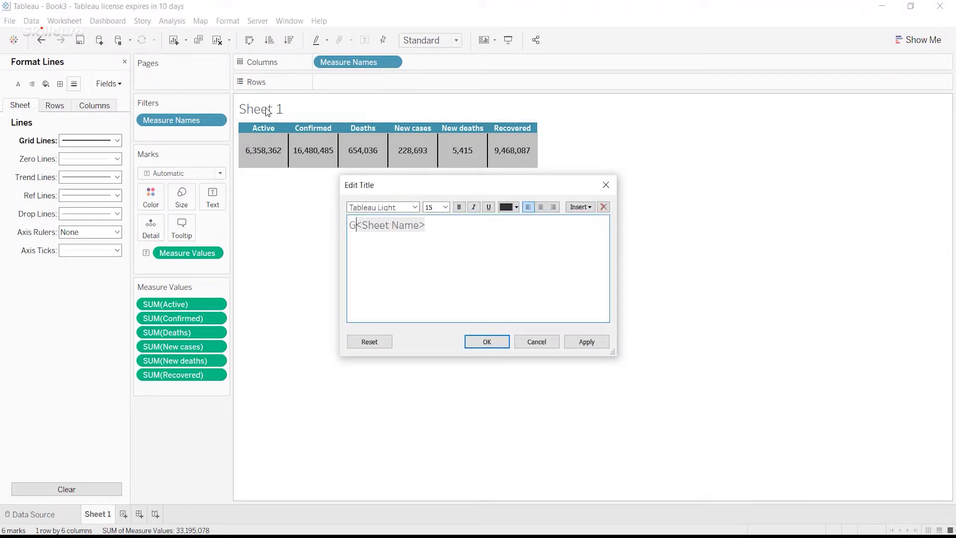
type("s")
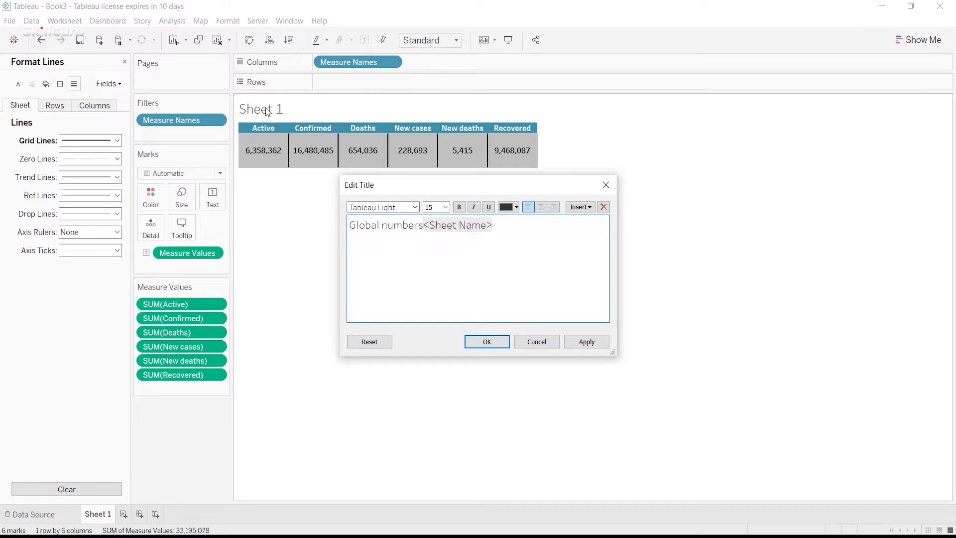
key("Delete")
key("Delete")
key("Delete")
key("Delete")
key("Delete")
key("Delete")
key("Delete")
key("Delete")
key("Delete")
key("Delete")
key("Delete")
key("Delete")
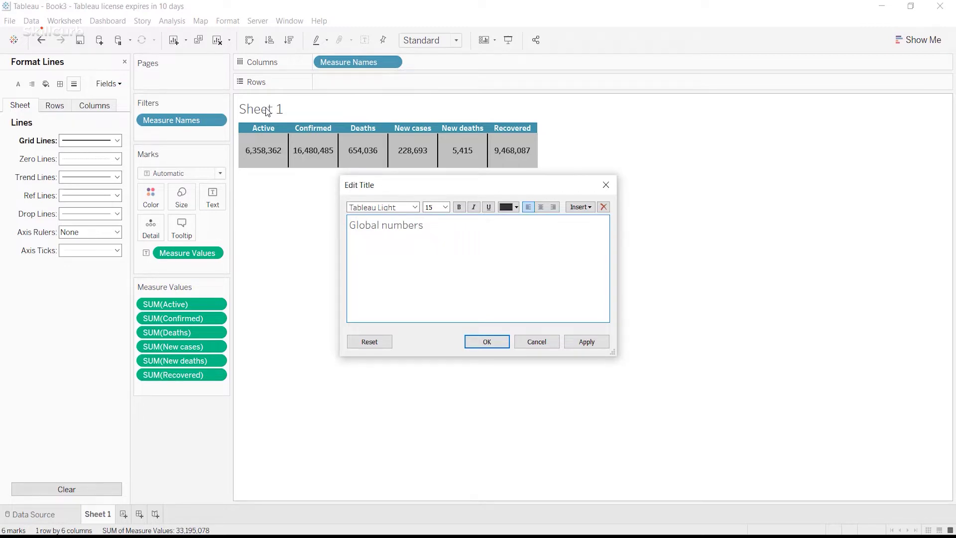
key("ctrl+a")
key("ctrl+b")
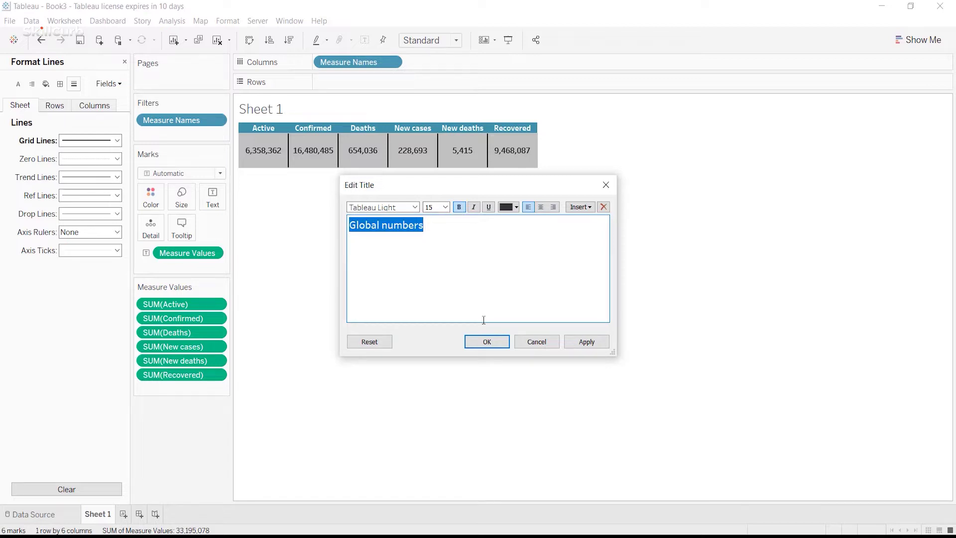
left_click(585, 342)
left_click(493, 341)
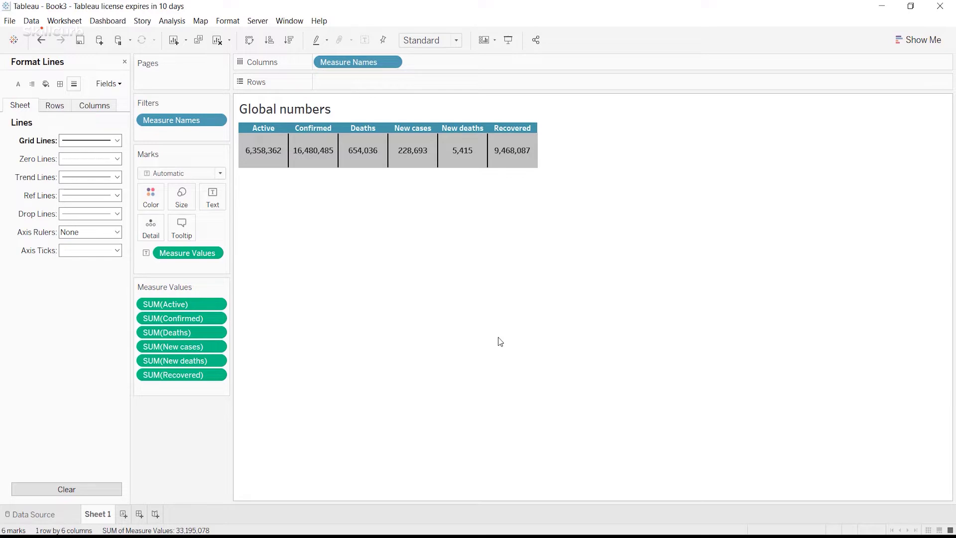
On new Sheet 2, map generated Latitude/Longitude, label Country/Region, and colour by Active
left_click(124, 515)
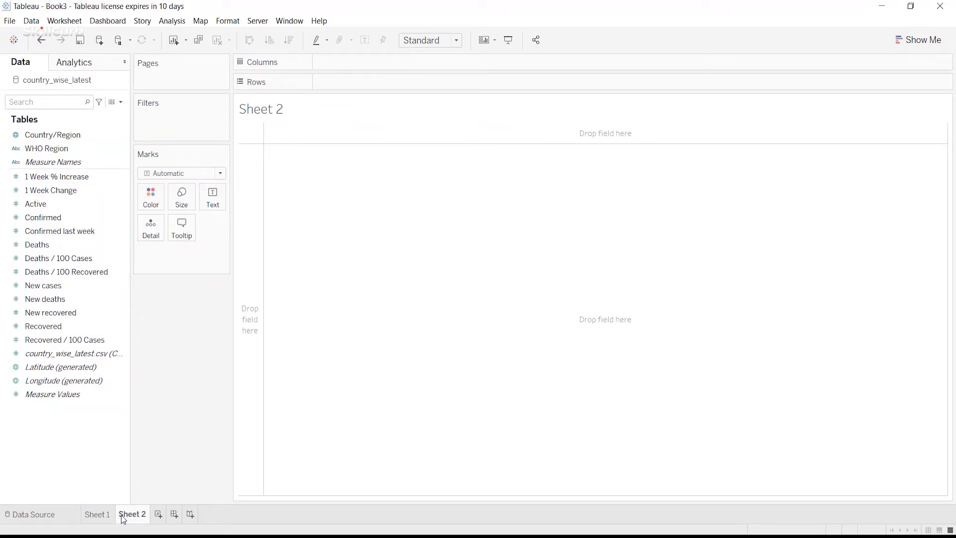
double_click(67, 370)
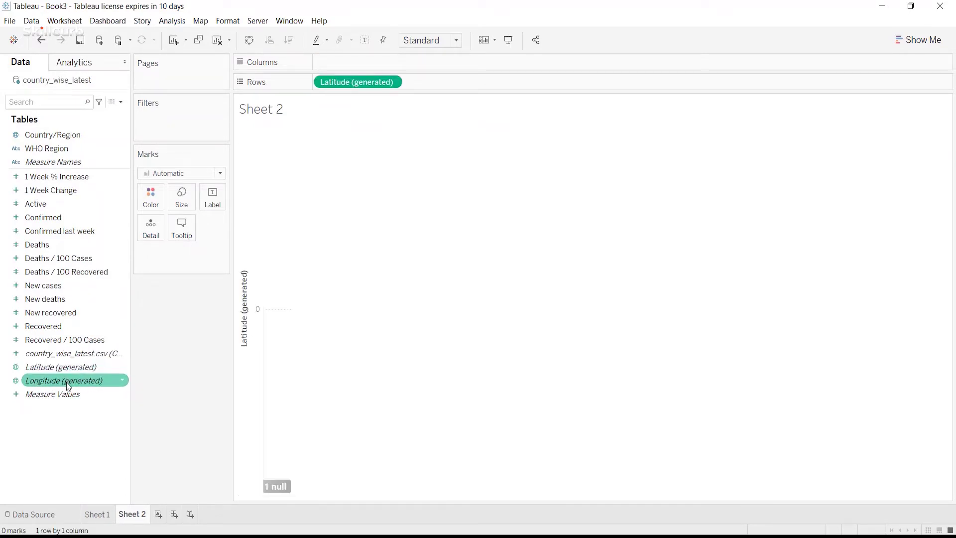
double_click(67, 381)
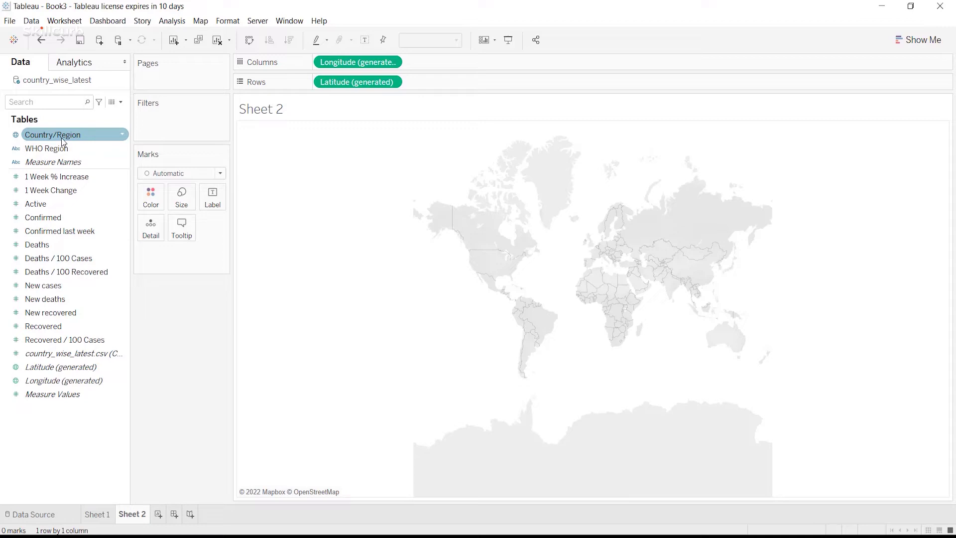
left_click_drag(63, 142, 212, 200)
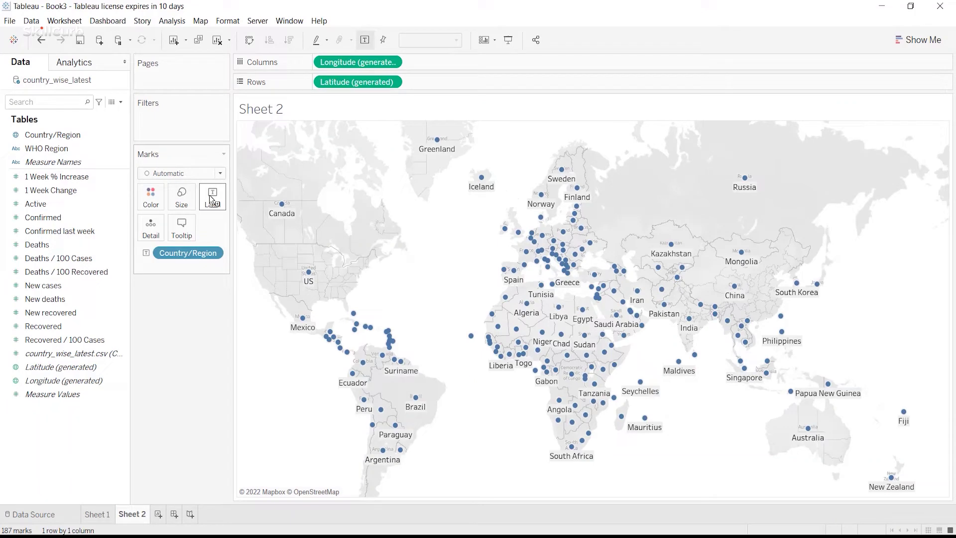
left_click(112, 218)
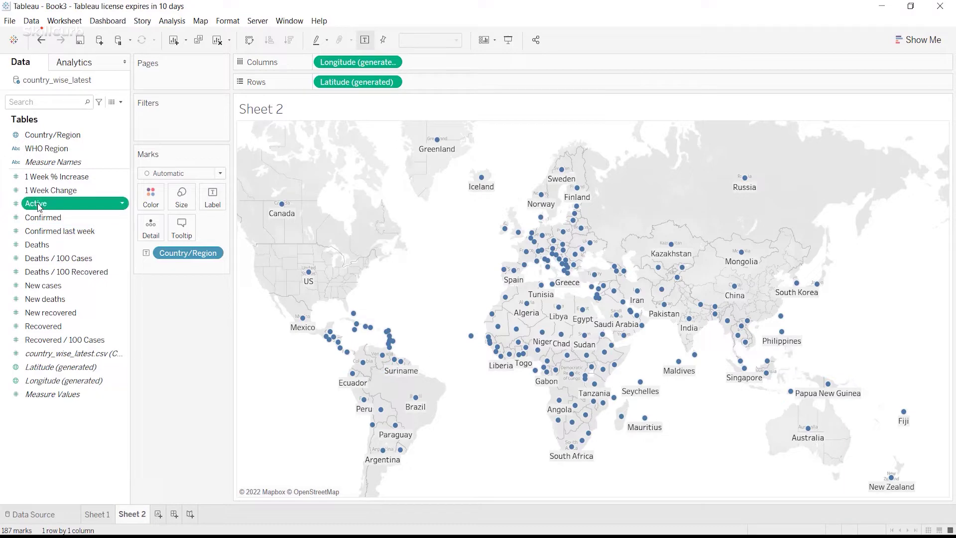
left_click_drag(40, 204, 152, 199)
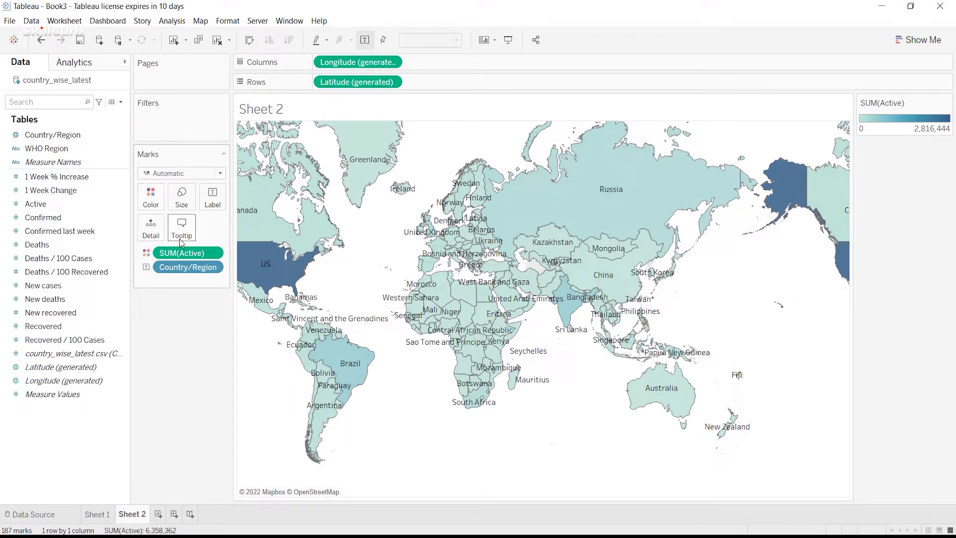
Recolour the Active-cases map with the Red-Green Diverging palette
left_click(144, 204)
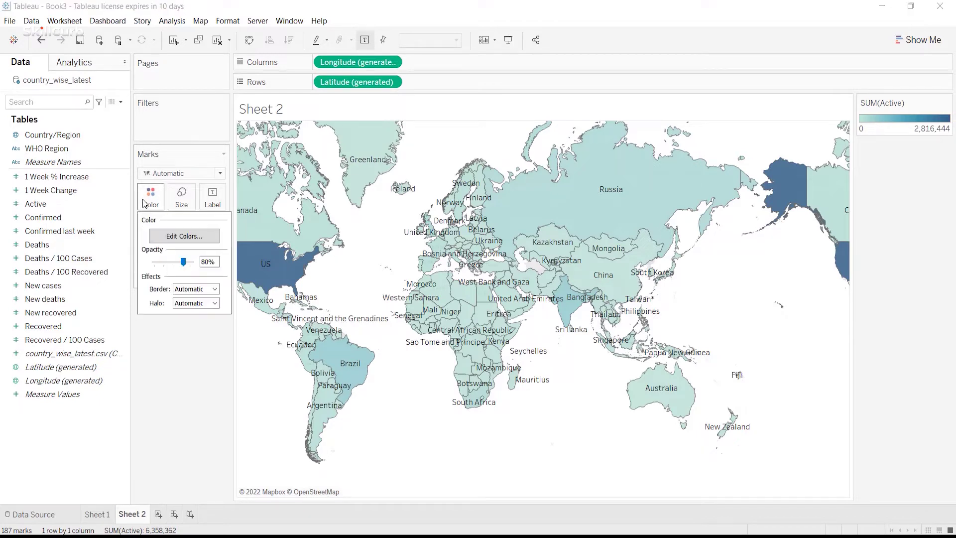
left_click(184, 236)
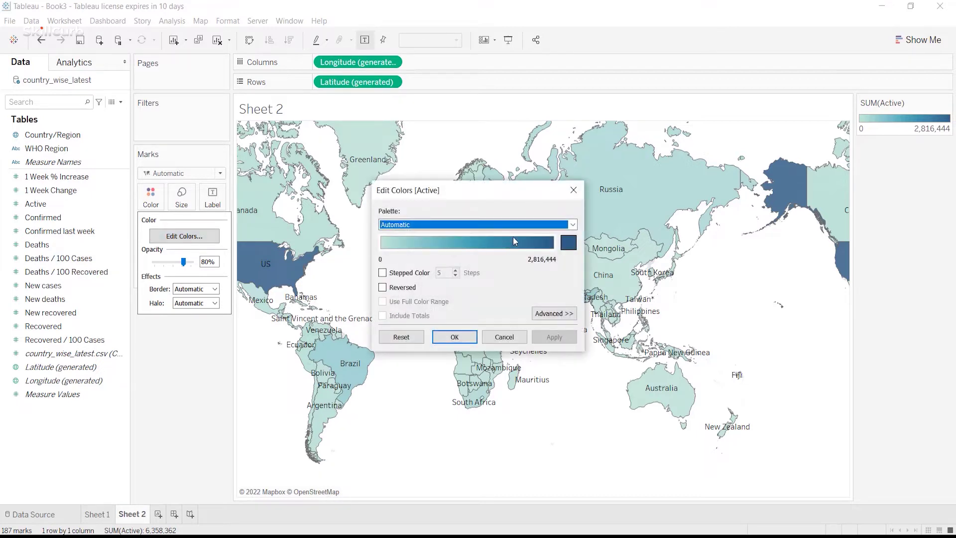
left_click(573, 224)
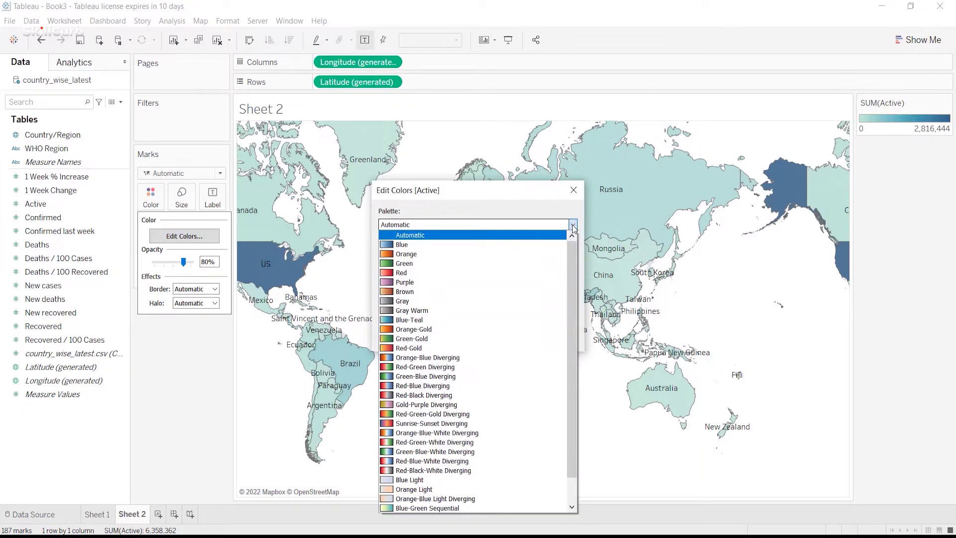
left_click(541, 367)
left_click(563, 333)
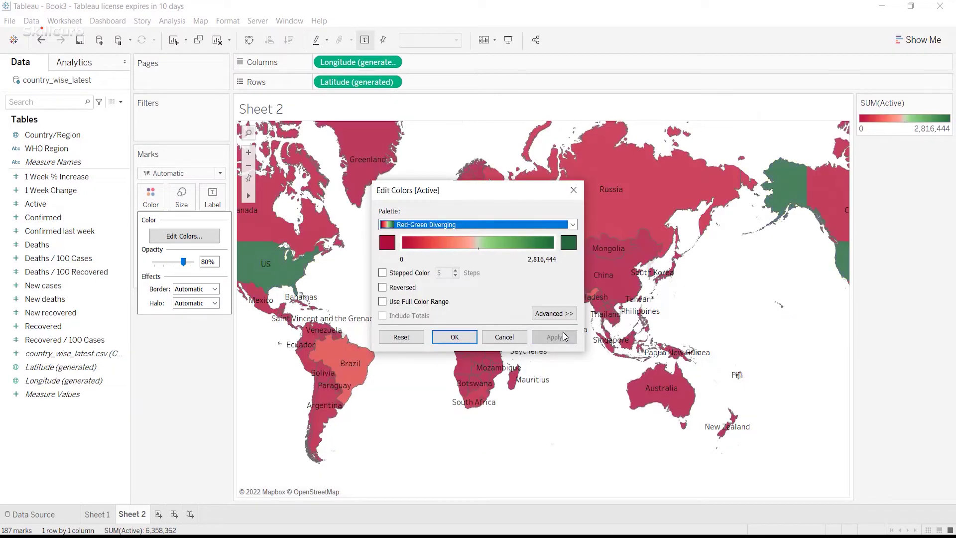
left_click(454, 337)
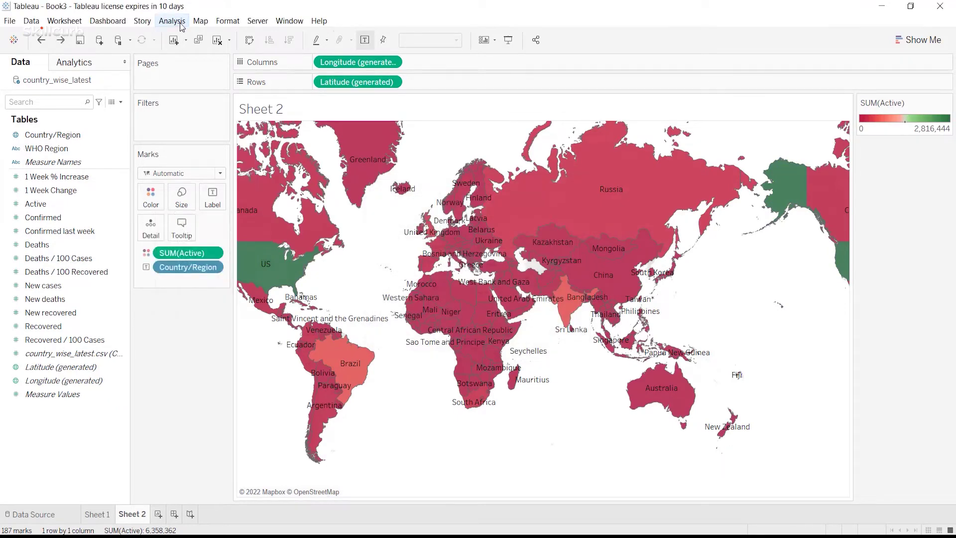
left_click(172, 21)
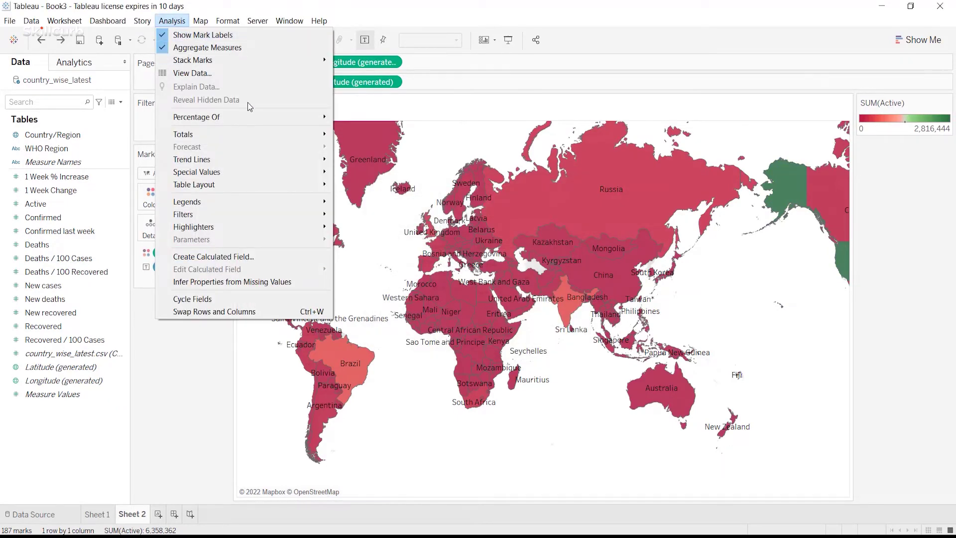
Show Active as percent of table total
mouse_move(280, 123)
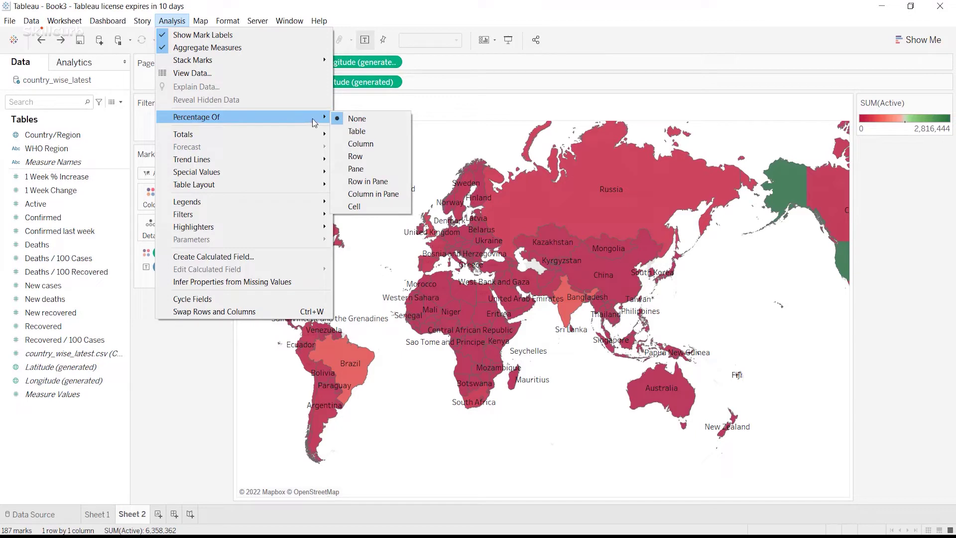
mouse_move(324, 120)
left_click(356, 131)
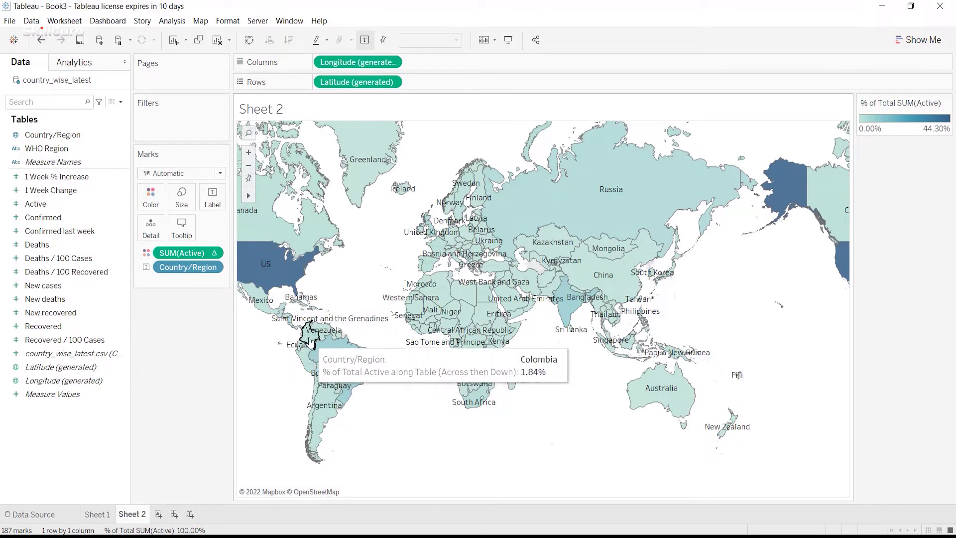
Apply the Red-Black-White Diverging palette to the map
left_click(151, 197)
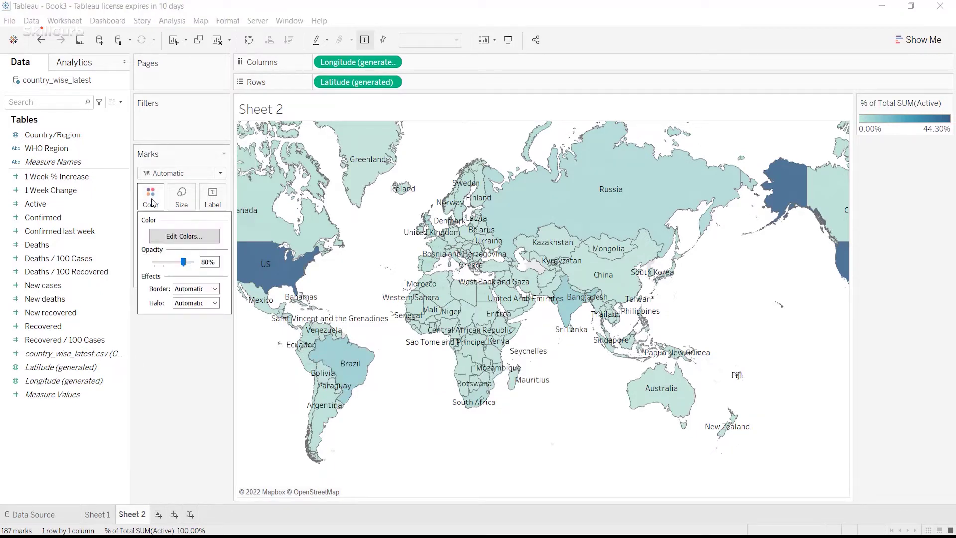
left_click(185, 242)
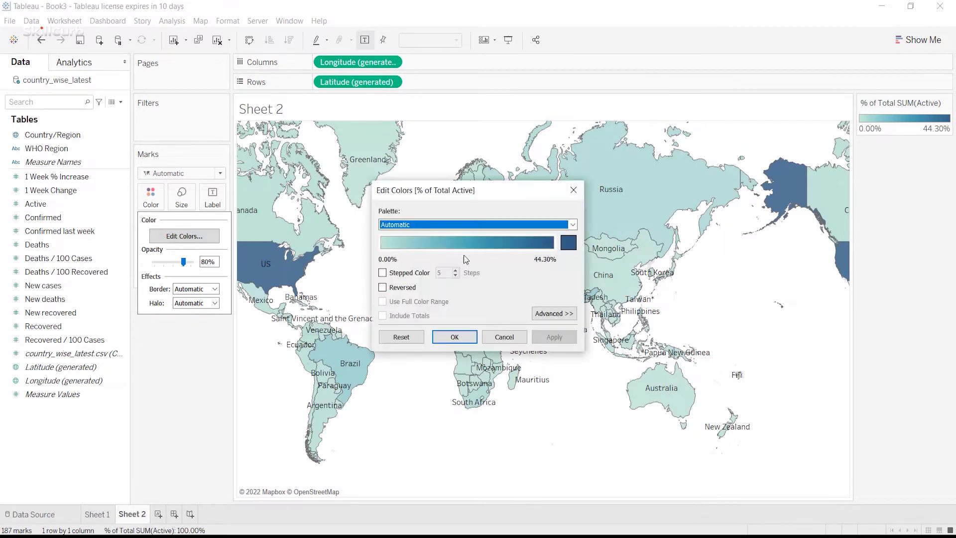
left_click(566, 224)
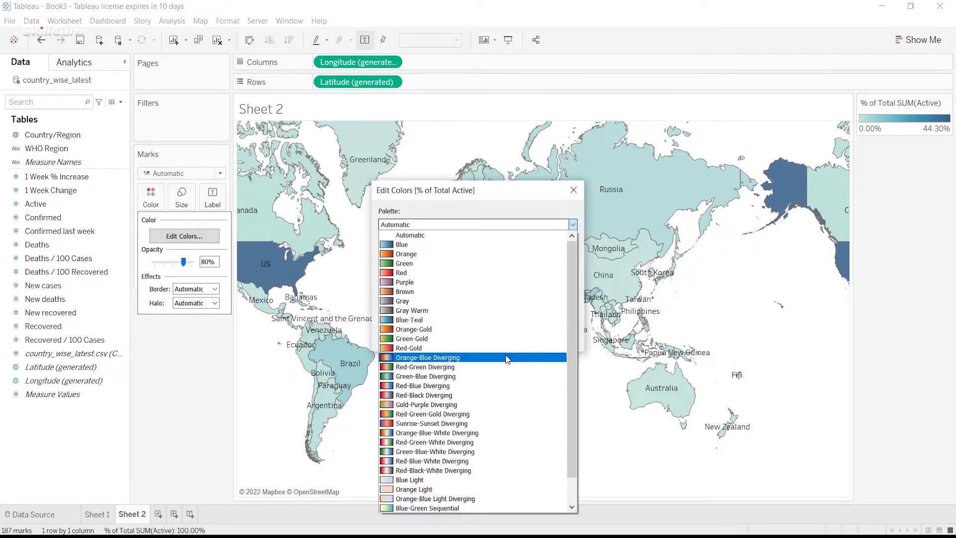
left_click(498, 471)
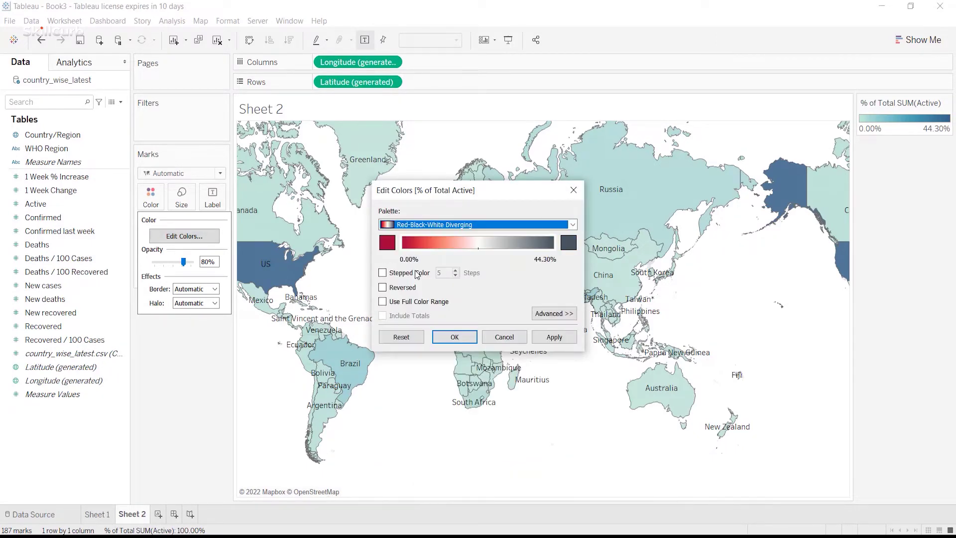
left_click(552, 337)
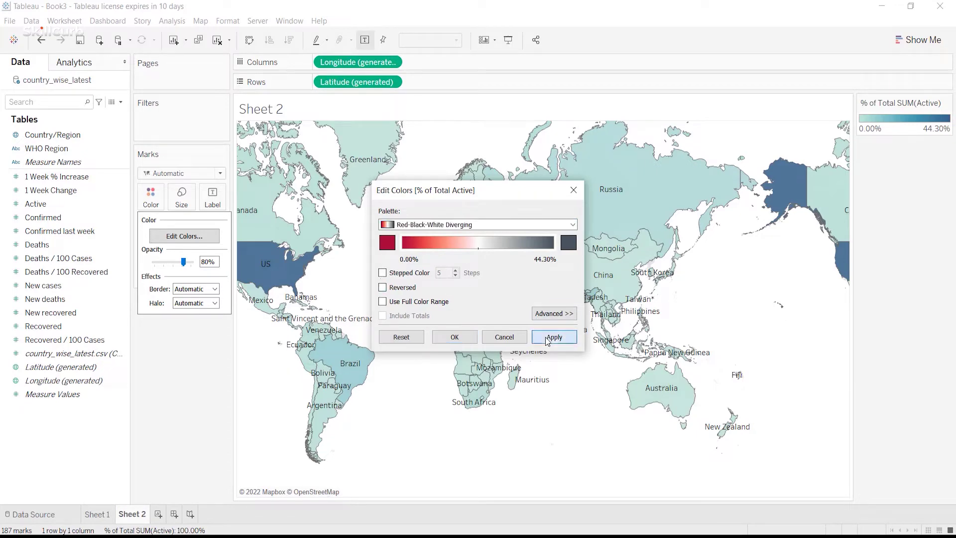
key("Return")
Title the map 'Percentage of total active cases per country' in bold, then add Sheet 3
double_click(288, 115)
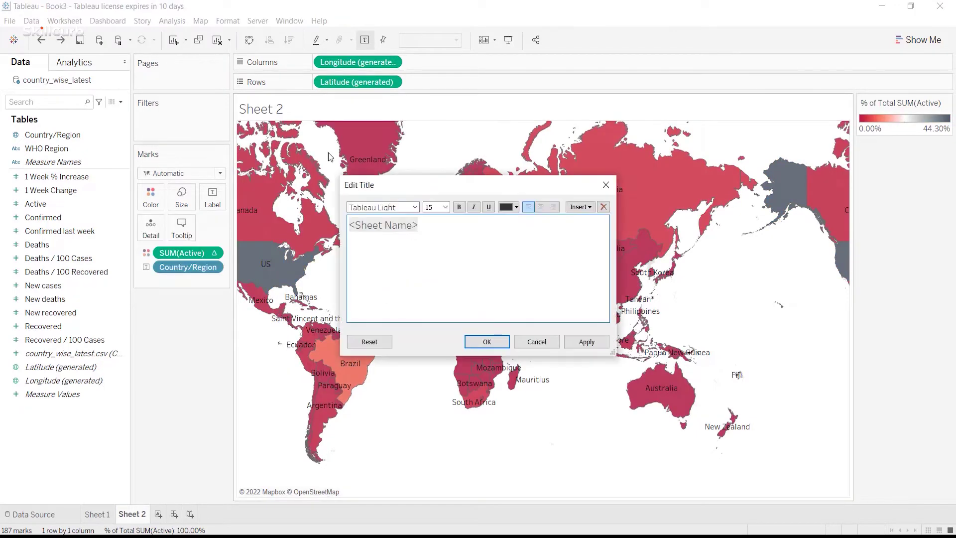
type("Percentage of total")
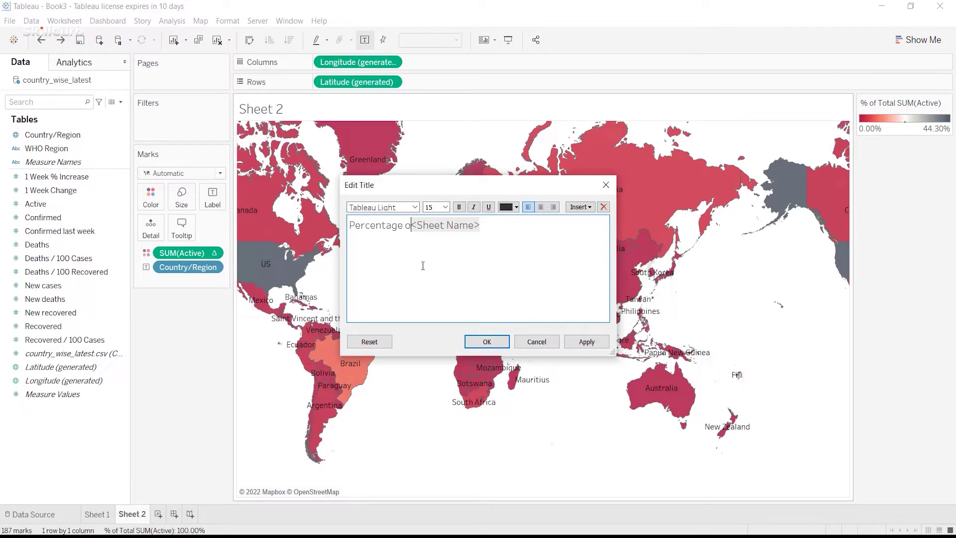
type(" active cases per country")
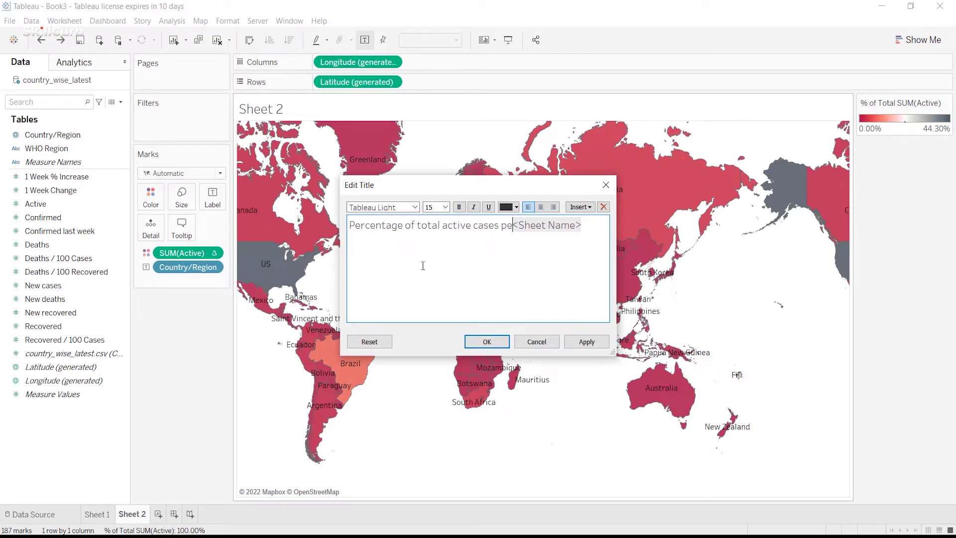
key("Delete")
key("Delete")
key("Delete")
key("Delete")
key("Delete")
key("Delete")
key("Delete")
key("Delete")
key("Delete")
key("Delete")
key("Delete")
key("Delete")
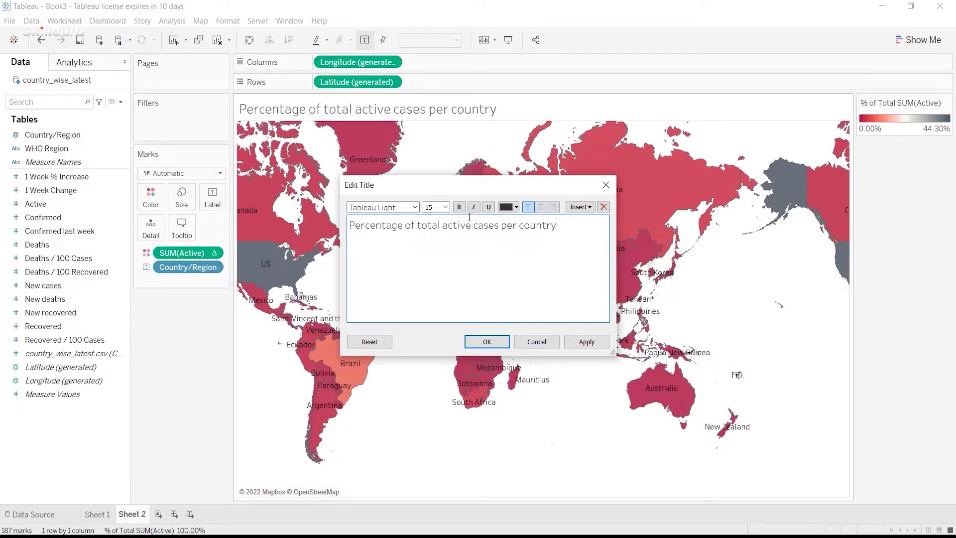
key("ctrl+a")
key("ctrl+b")
left_click(487, 342)
left_click(158, 514)
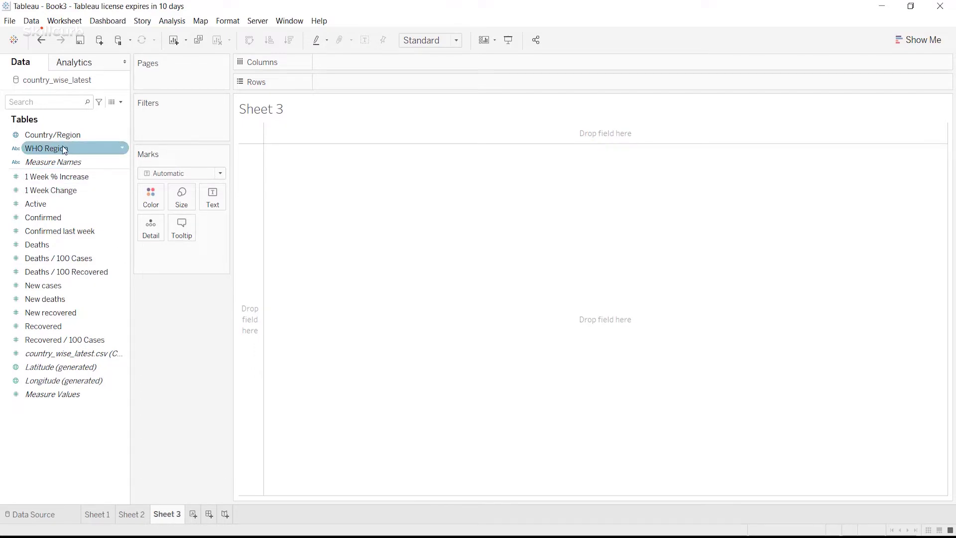
Chart summed Recovered per WHO Region as bars and add WHO Region to Filters
left_click_drag(55, 151, 349, 61)
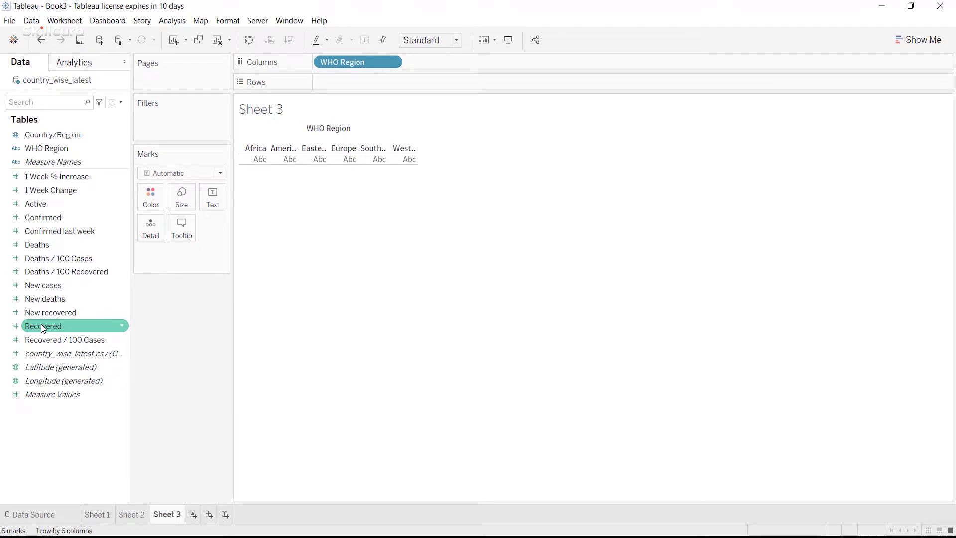
left_click_drag(43, 328, 334, 81)
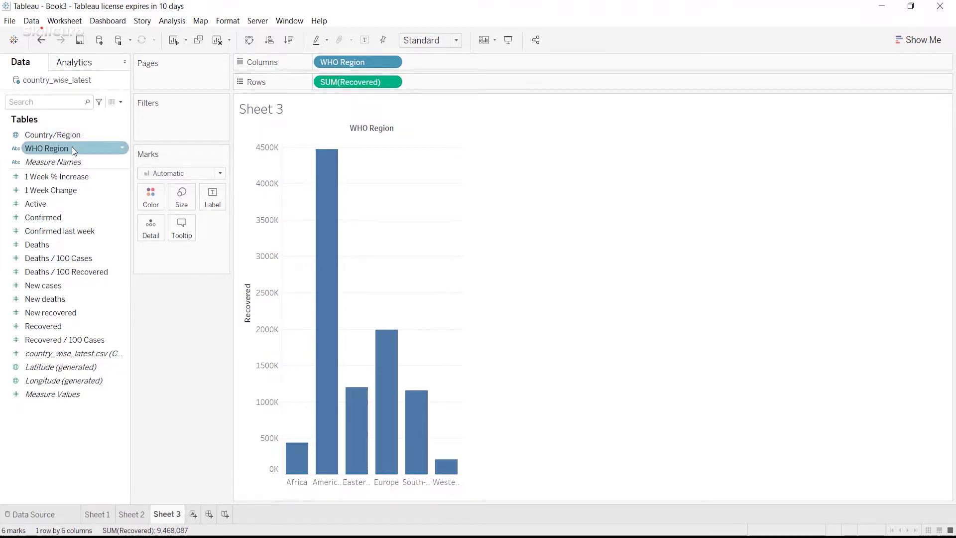
left_click_drag(73, 149, 192, 113)
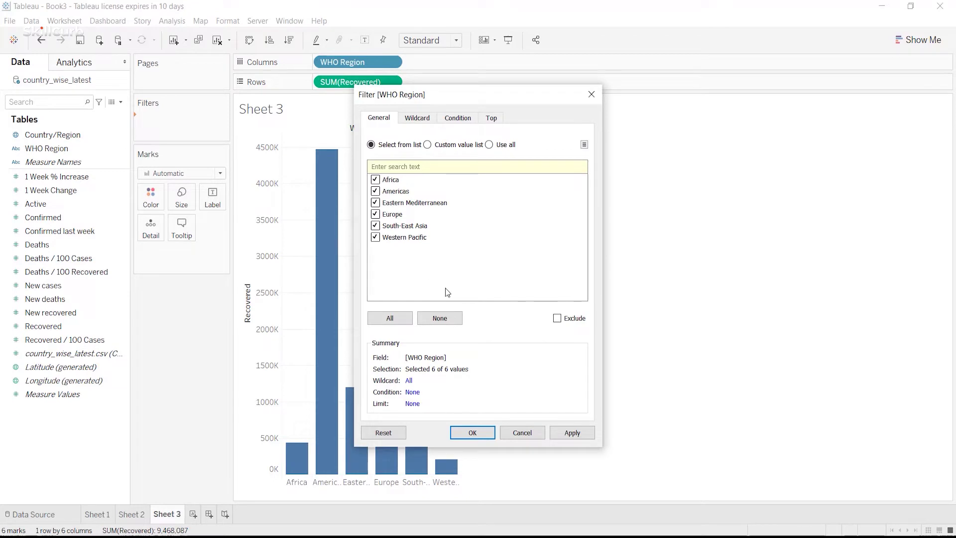
Keep all six regions in the filter and show the WHO Region filter card
left_click(559, 431)
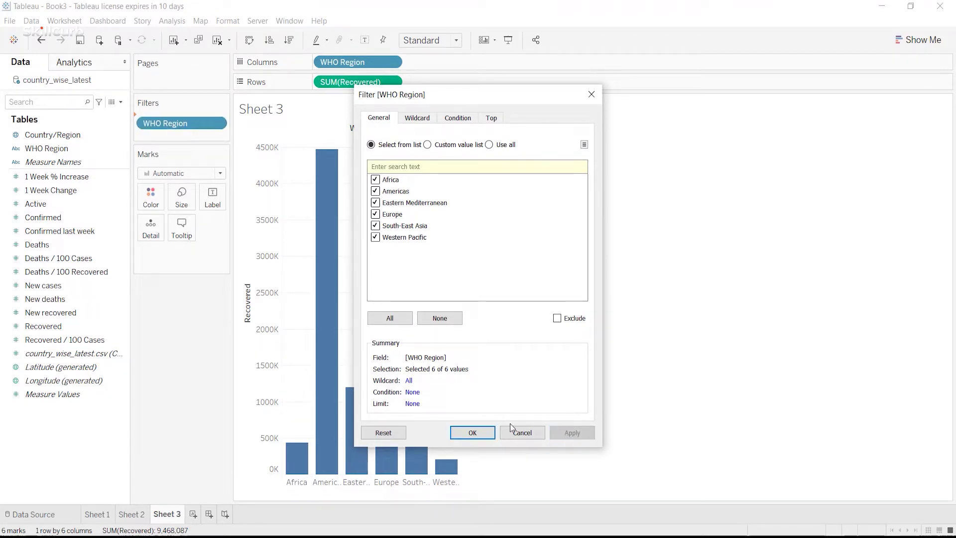
left_click(480, 429)
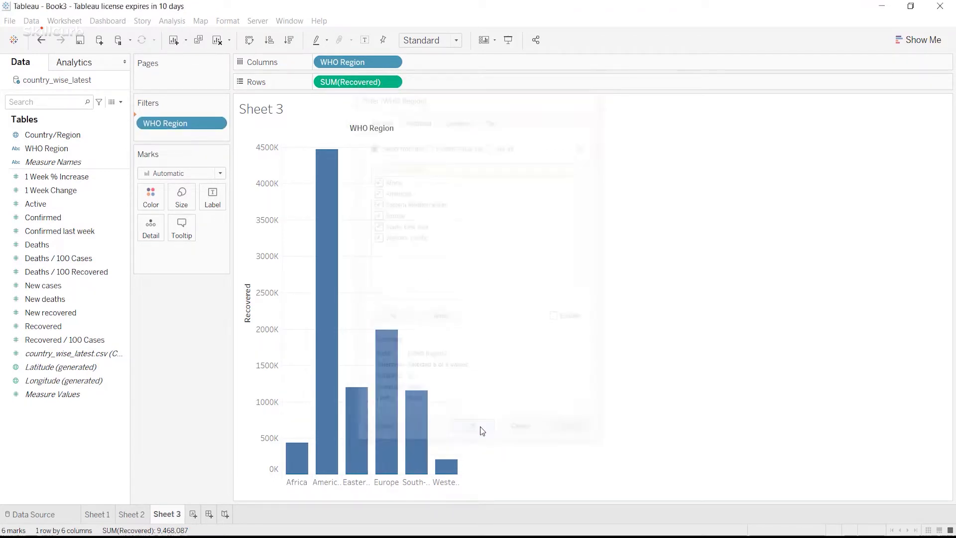
left_click(217, 120)
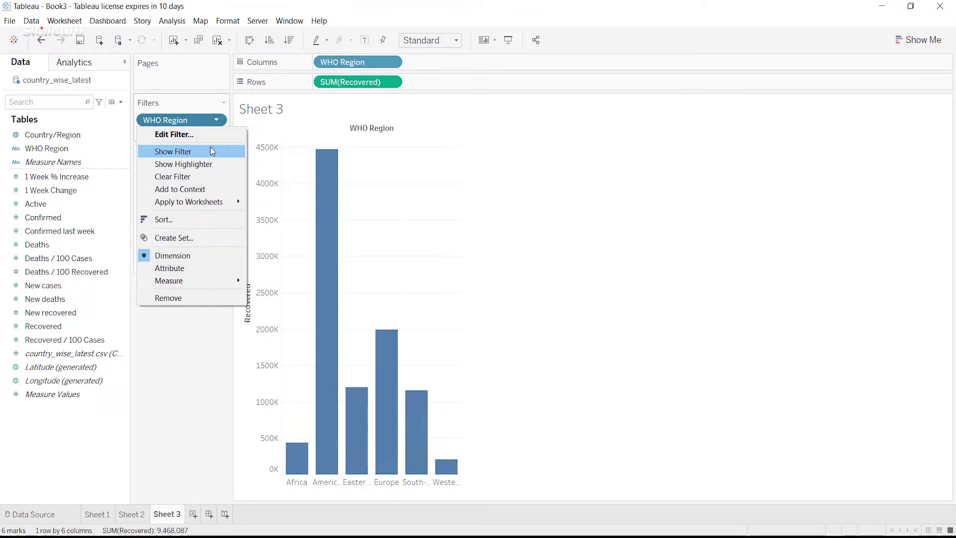
left_click(210, 149)
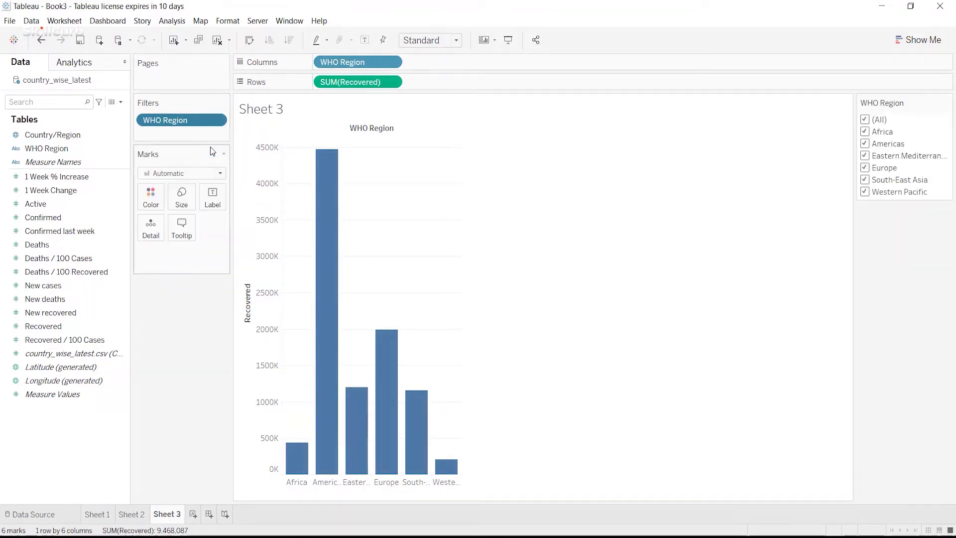
Set the sheet title to '<WHO Region> recovered cases' using the inserted WHO Region field
double_click(278, 111)
type("Rec<Sheet Name>")
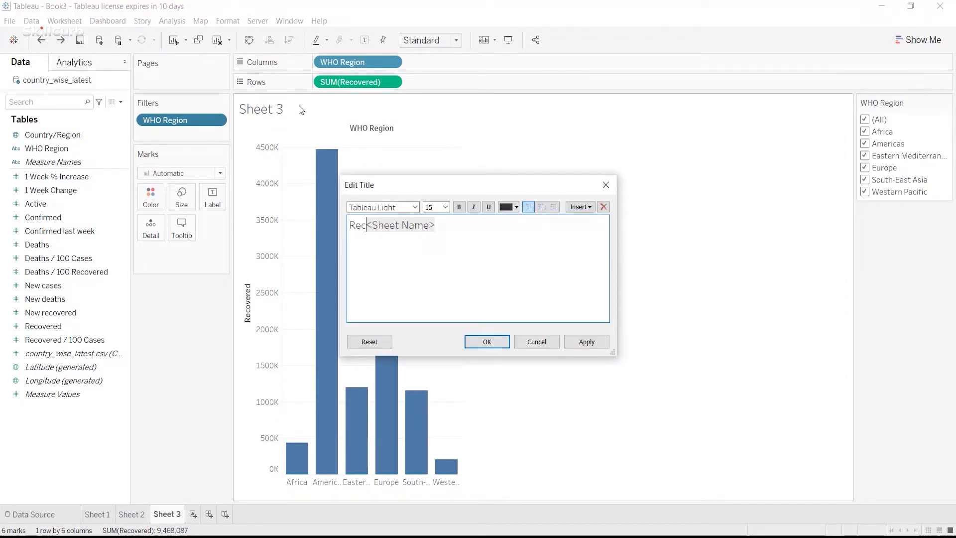
key("BackSpace")
key("BackSpace")
key("BackSpace")
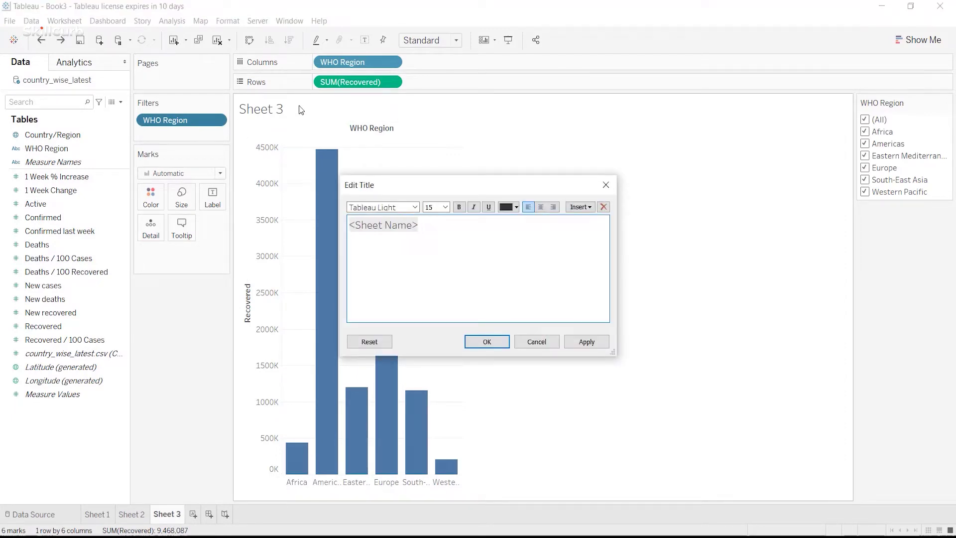
double_click(413, 227)
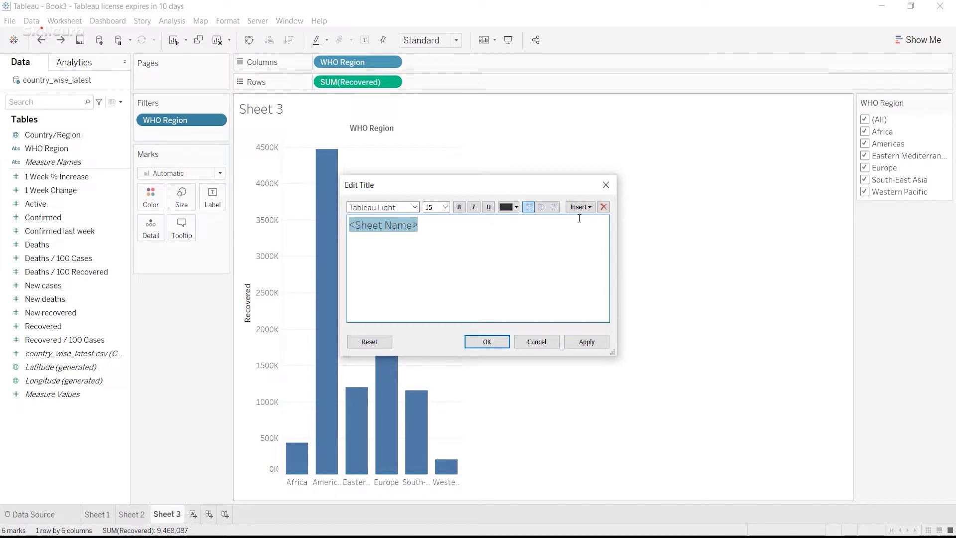
left_click(582, 207)
left_click(635, 389)
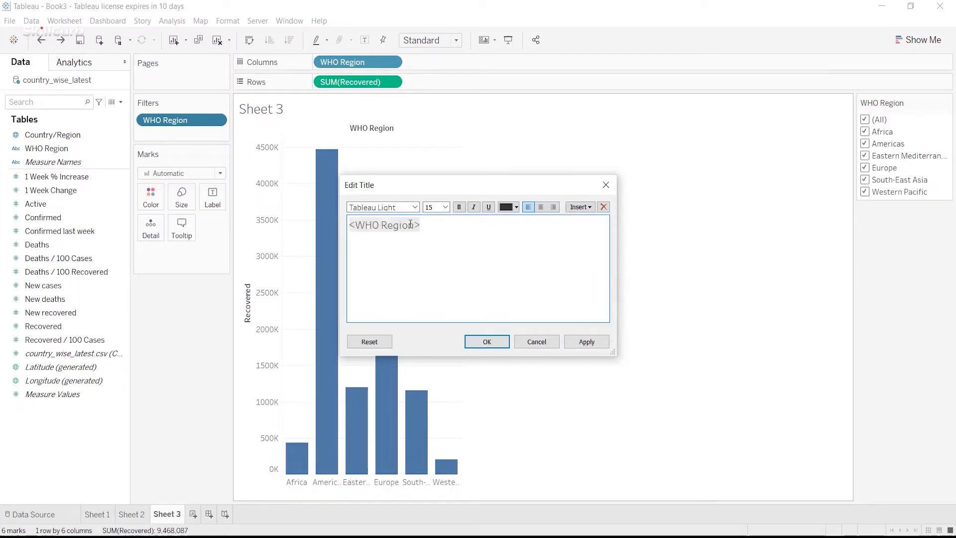
left_click(428, 225)
type("recovered cases")
left_click(582, 342)
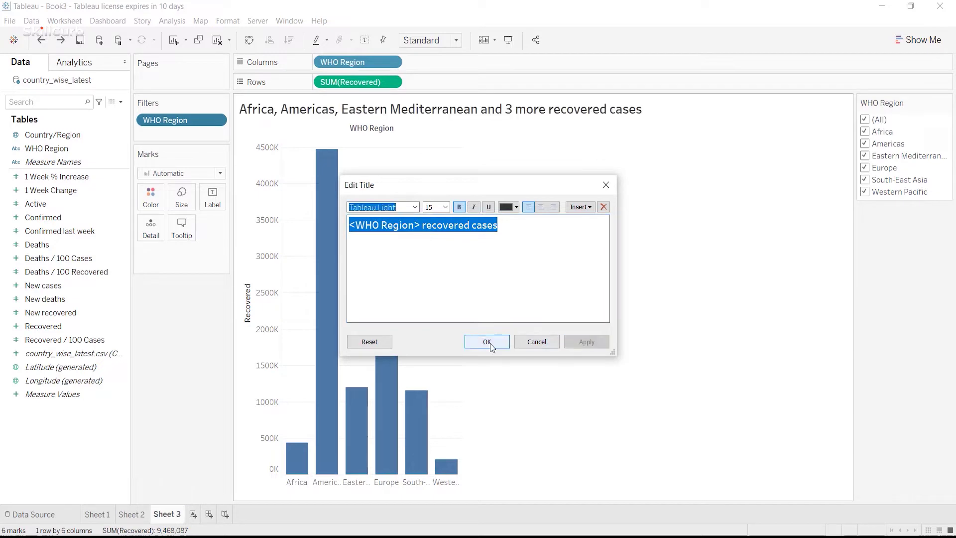
left_click(415, 227)
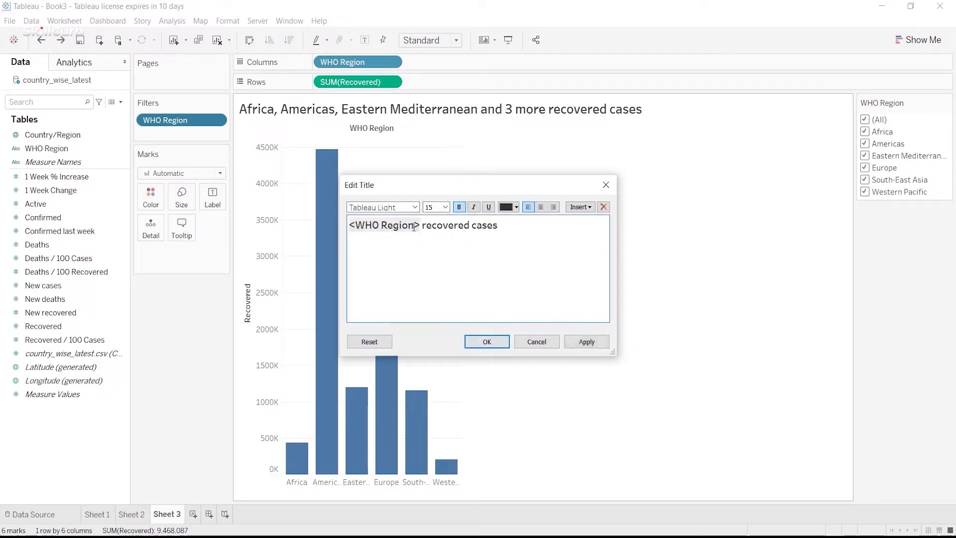
left_click(493, 343)
Keep only the Americas bar, then restore all regions to the chart
left_click(339, 271)
left_click(357, 267)
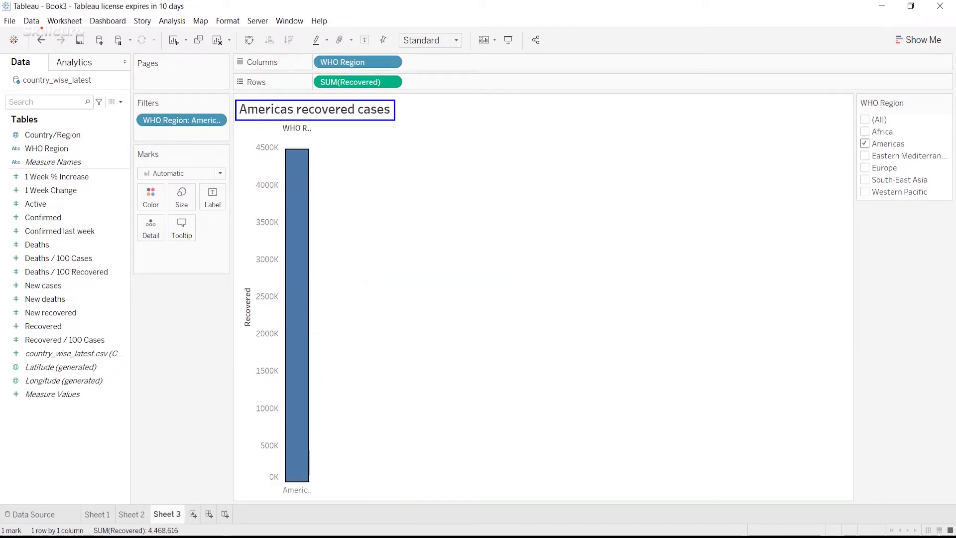
left_click(866, 119)
Try keeping only the South-East Asia bar, then undo to restore all six regions
left_click(416, 456)
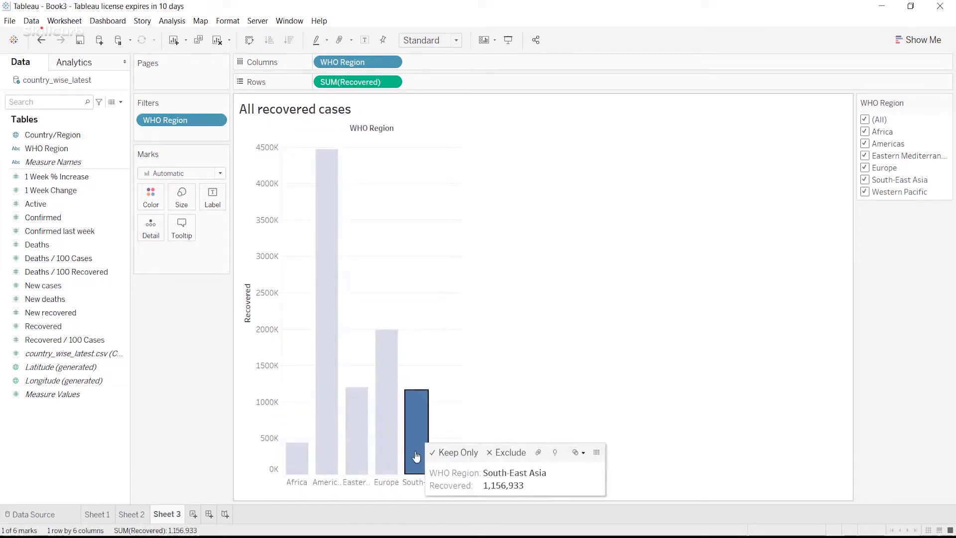
left_click(454, 452)
key("ctrl+z")
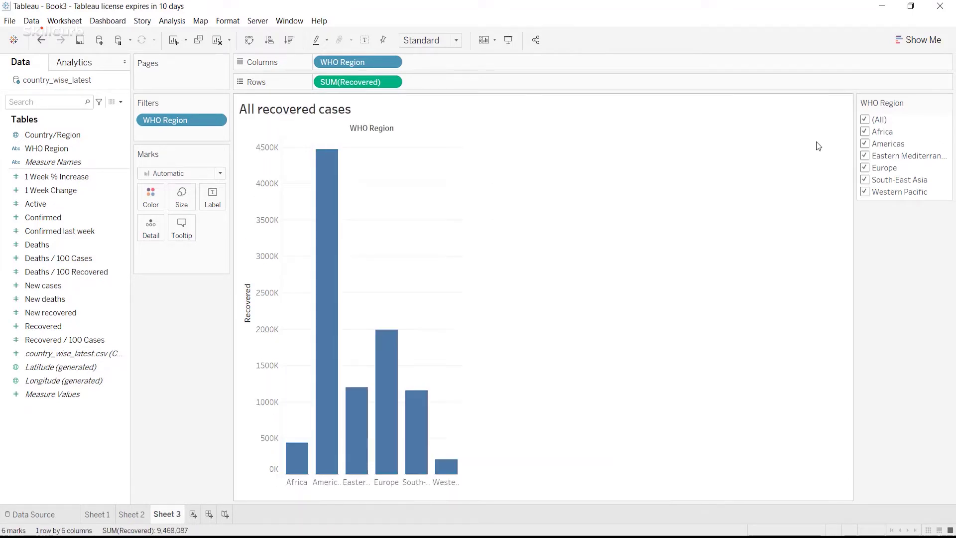
Sort the recovered-cases bars ascending, then descending, and add a new blank Sheet 4
left_click(269, 40)
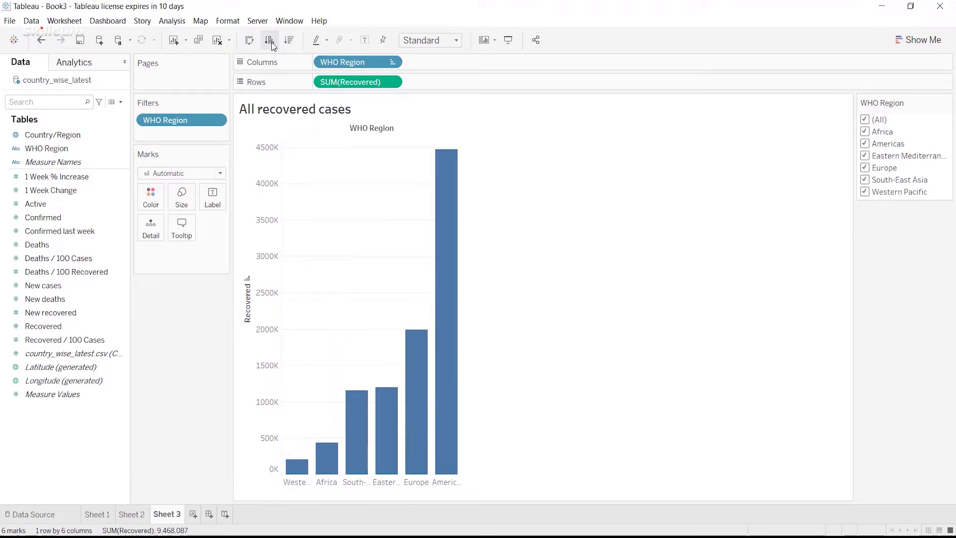
left_click(294, 44)
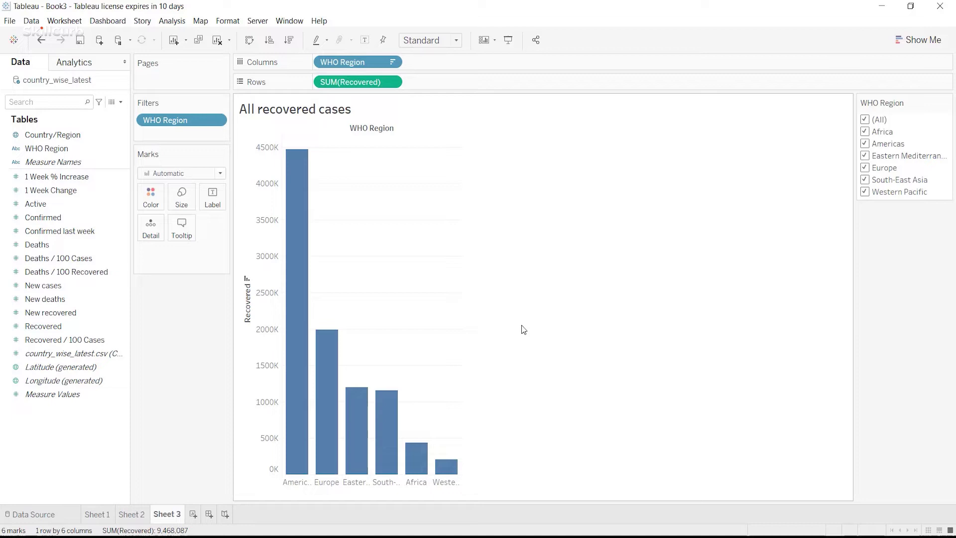
left_click(194, 514)
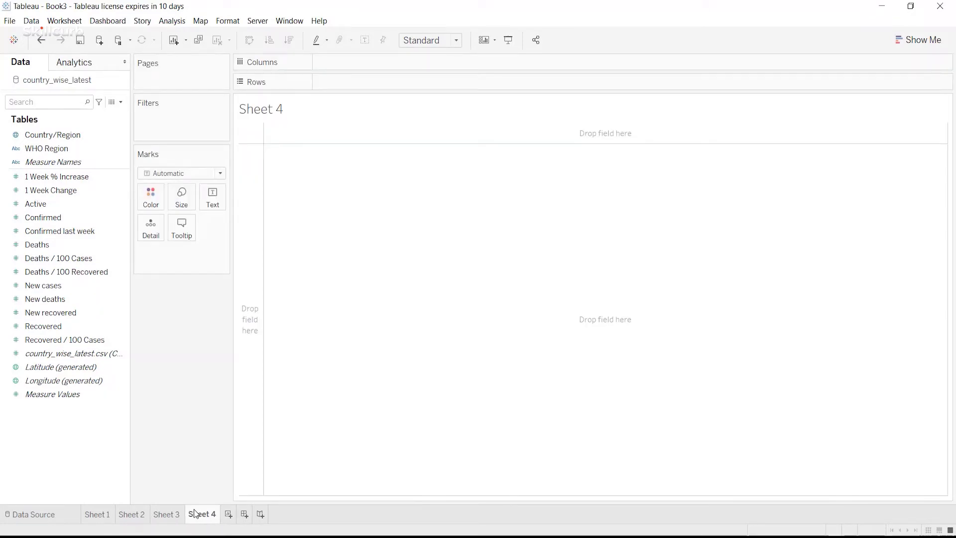
Put WHO Region on Columns with New deaths and New cases as two stacked rows
left_click_drag(46, 149, 353, 64)
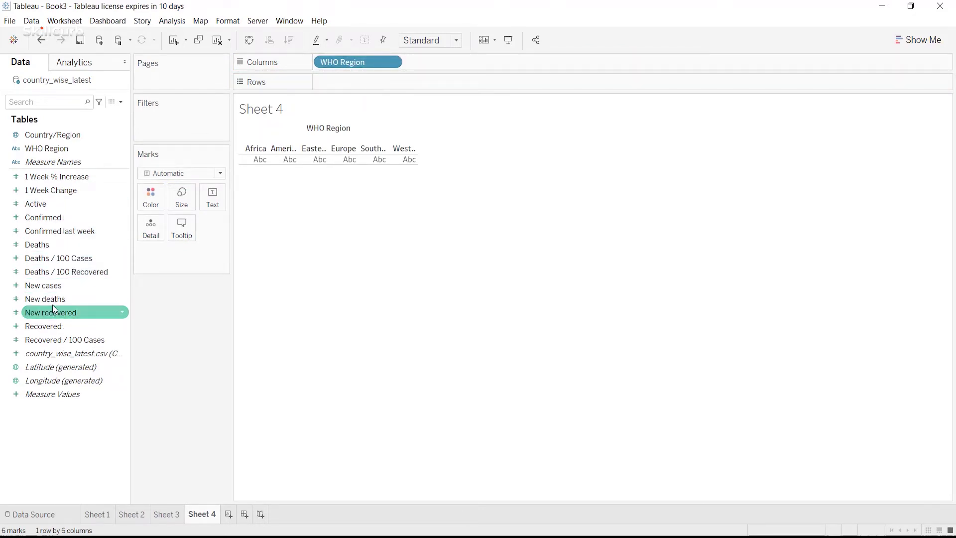
left_click_drag(50, 300, 351, 79)
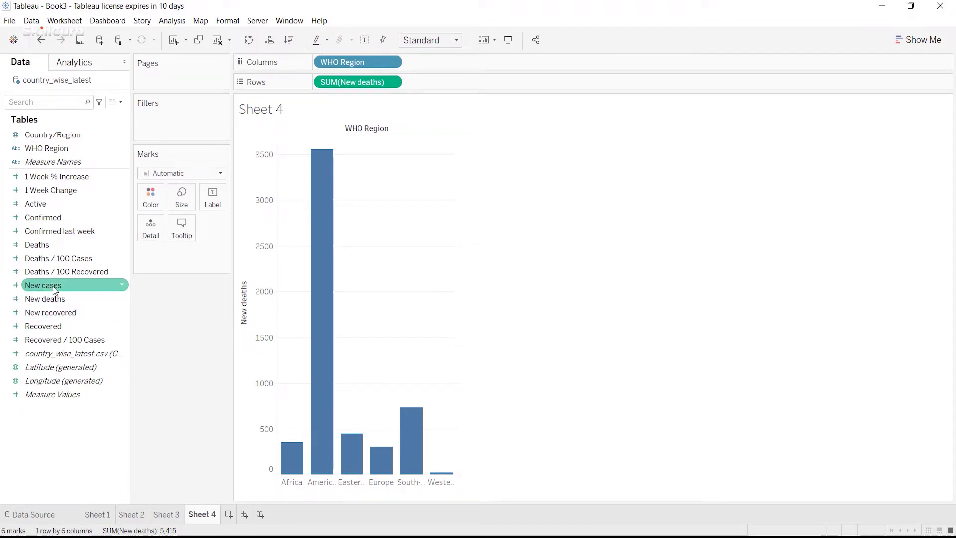
left_click_drag(53, 286, 442, 82)
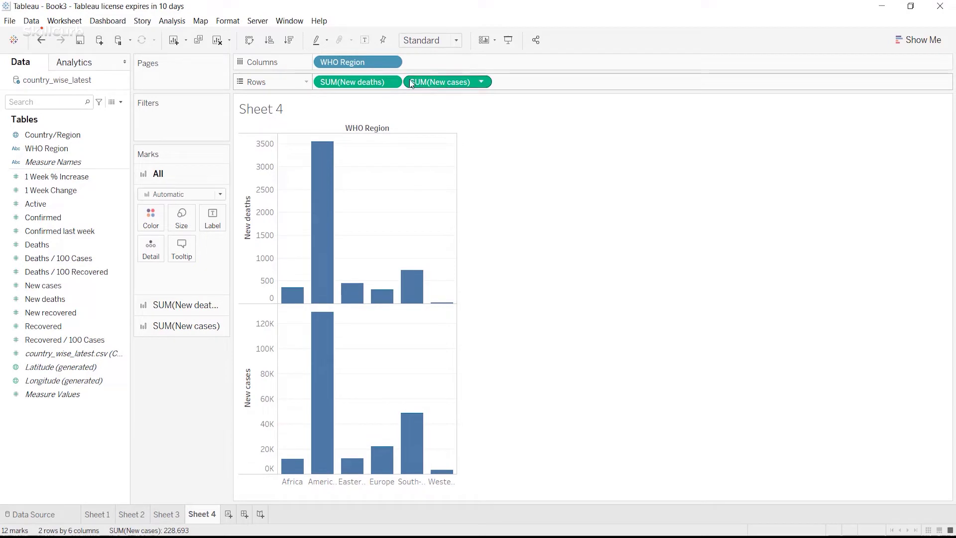
Change both the New deaths and New cases measures from Sum to Average
left_click(392, 83)
mouse_move(426, 198)
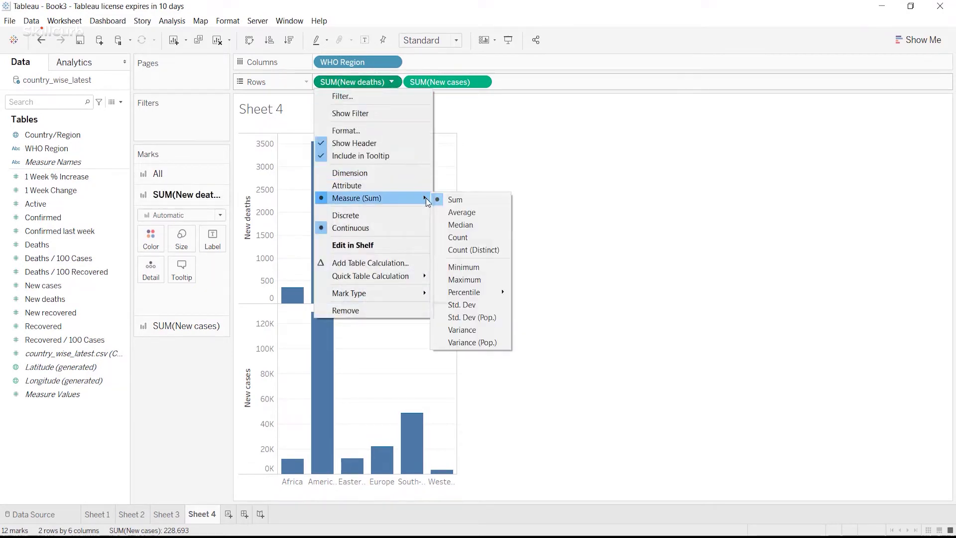
left_click(450, 212)
left_click(481, 82)
mouse_move(506, 198)
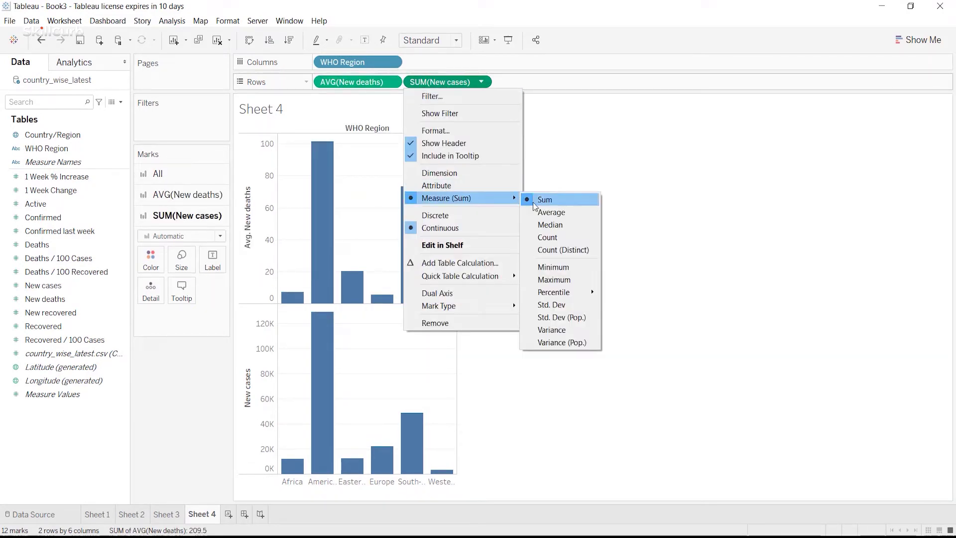
left_click(546, 214)
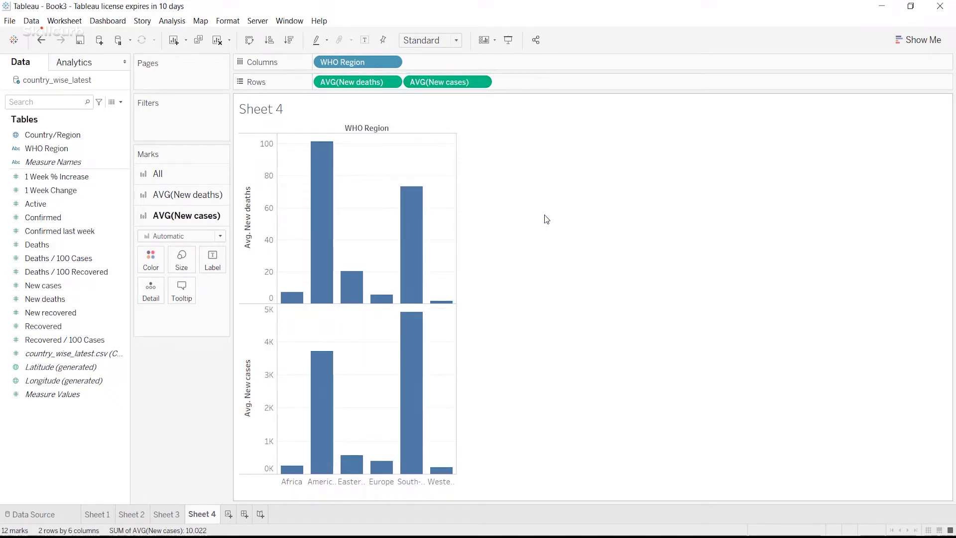
left_click(364, 80)
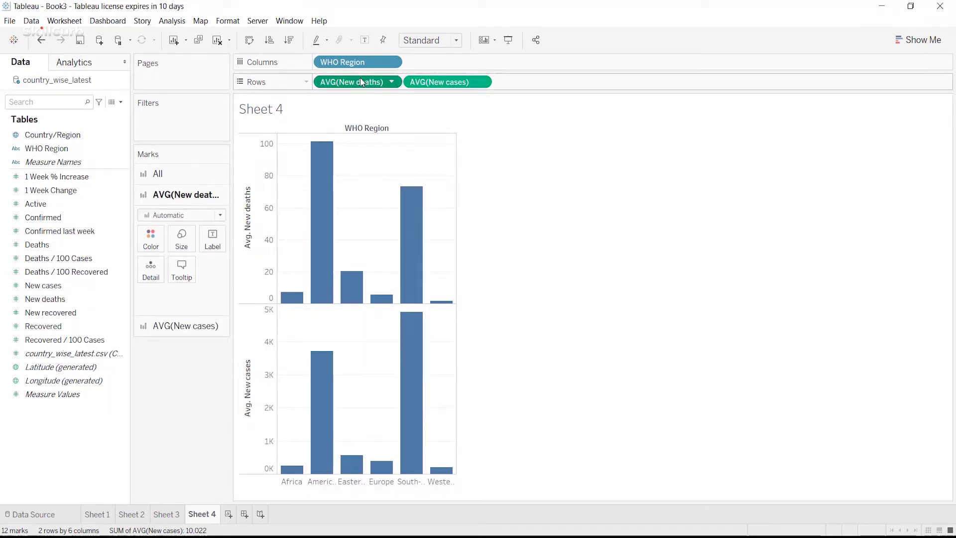
left_click(172, 21)
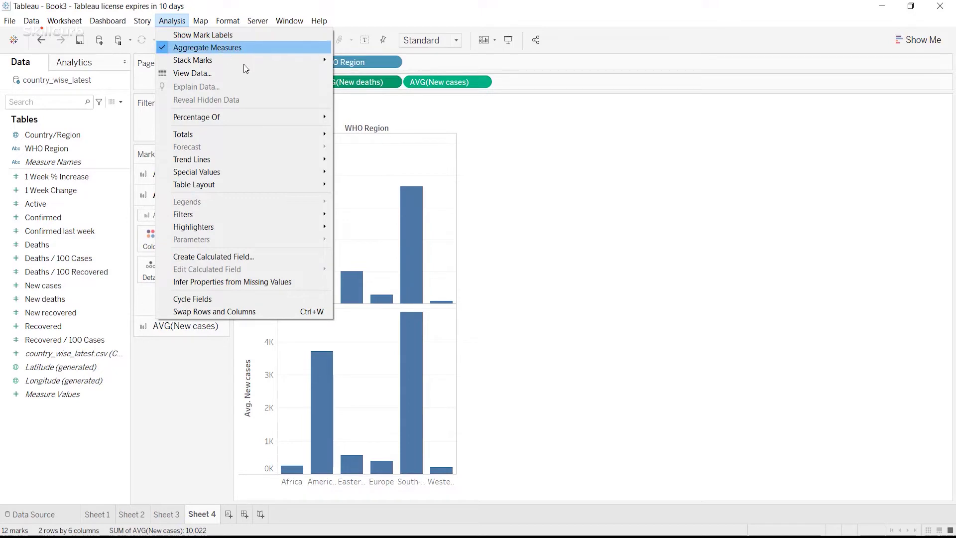
Show both measures as percent of table total and draw New deaths as an area
mouse_move(323, 124)
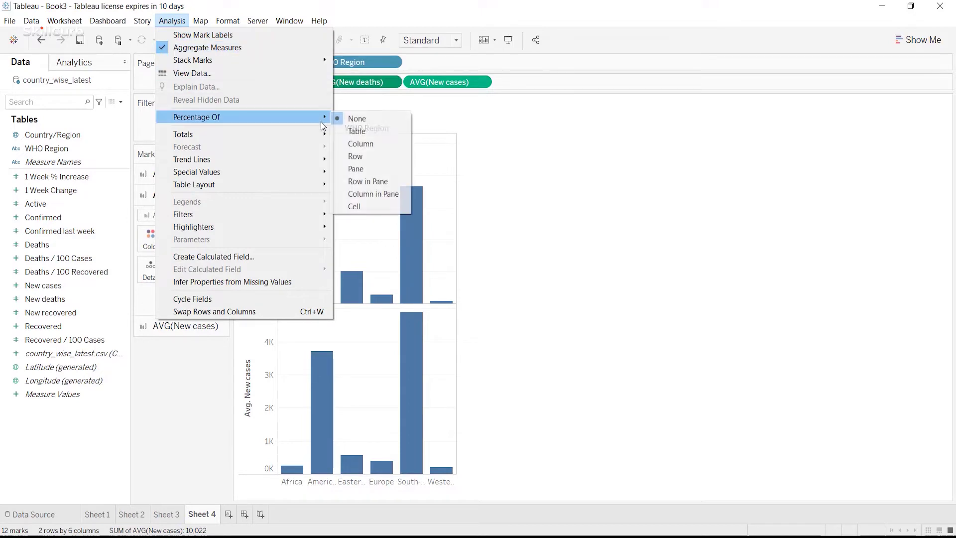
left_click(356, 132)
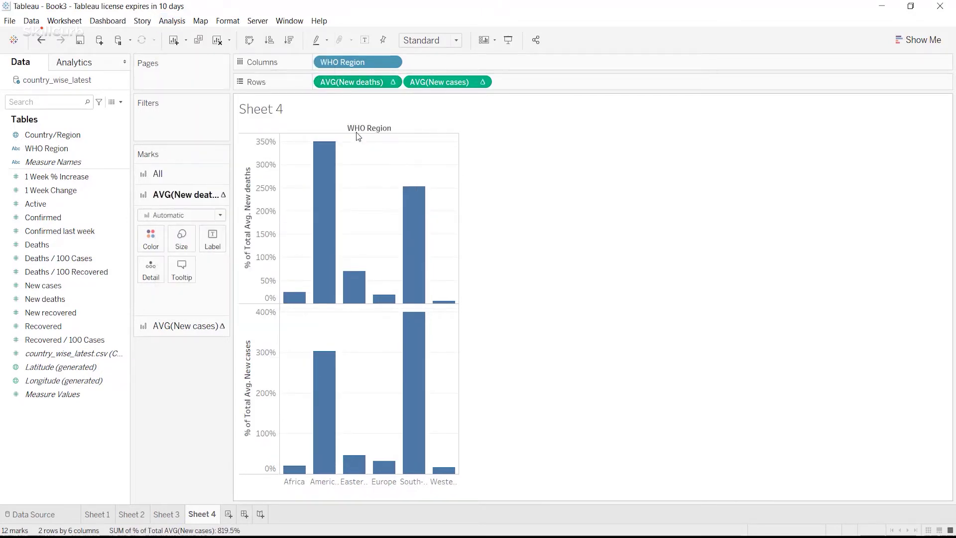
left_click(220, 215)
left_click(213, 266)
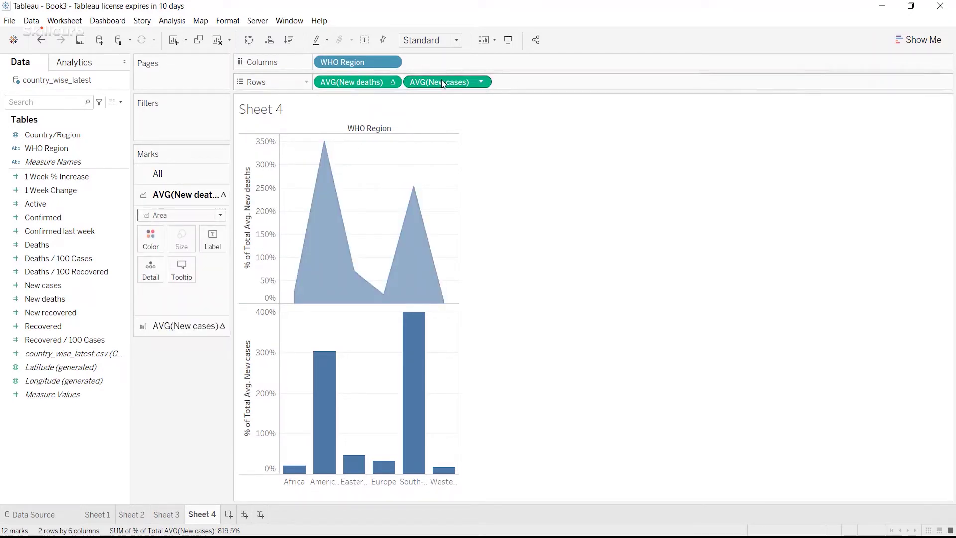
Make New cases an area chart, overlay both on a dual axis, and show mark labels
left_click(185, 326)
left_click(220, 236)
left_click(214, 289)
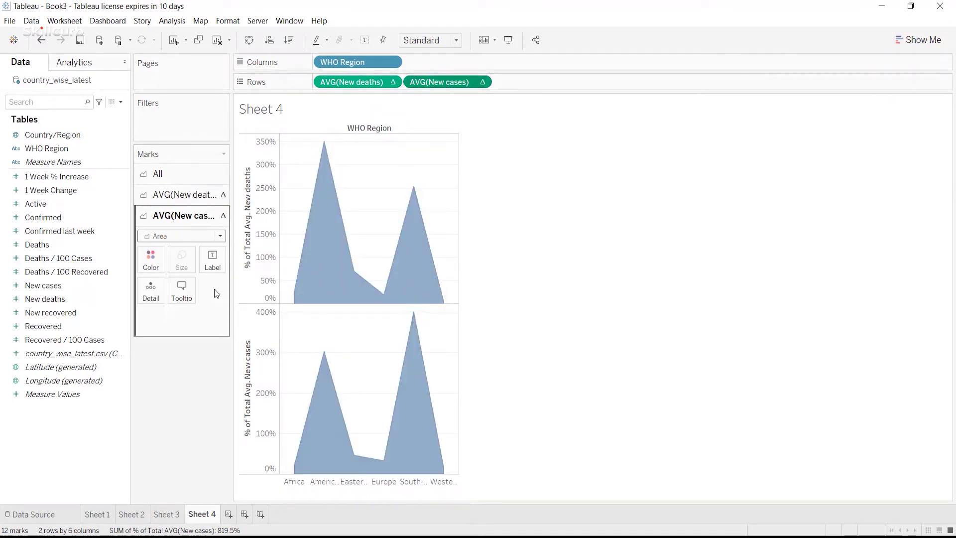
right_click(240, 337)
left_click(291, 389)
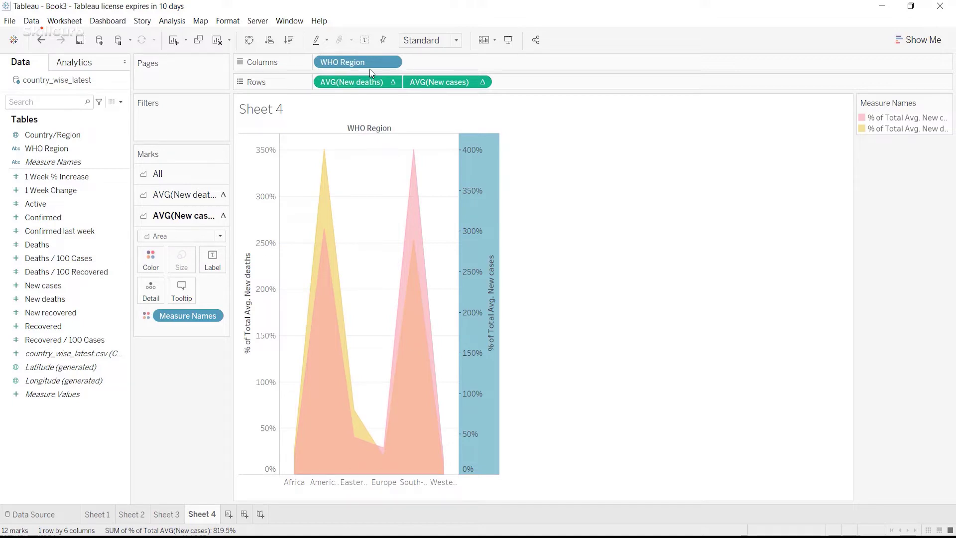
left_click(365, 39)
Retitle the chart 'Average new deaths and new cases'
left_click(325, 151)
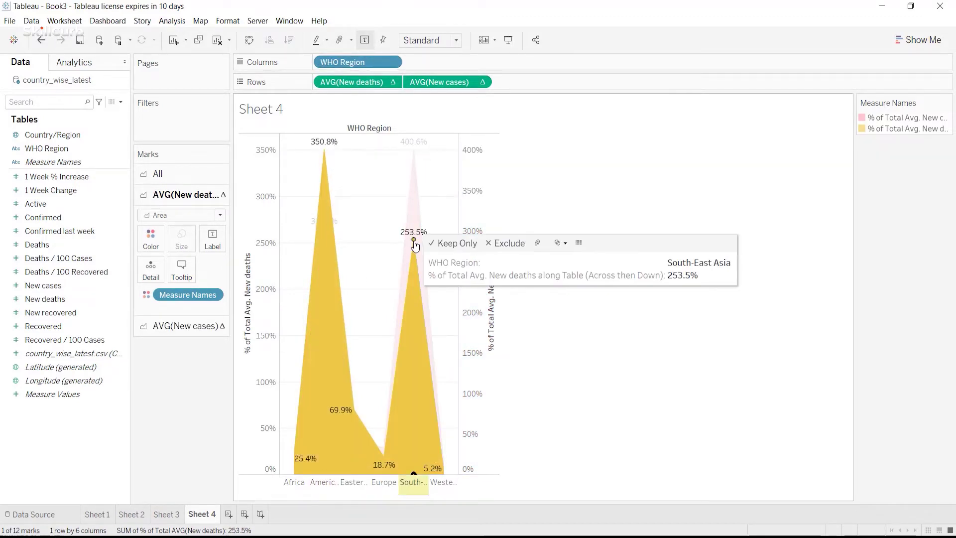
left_click(571, 351)
double_click(273, 112)
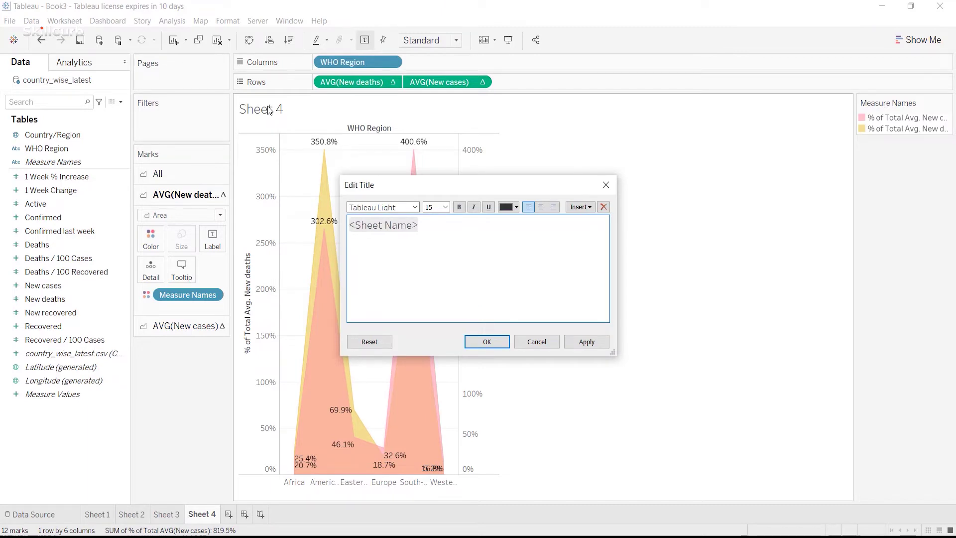
key("ctrl+a")
type("Average n")
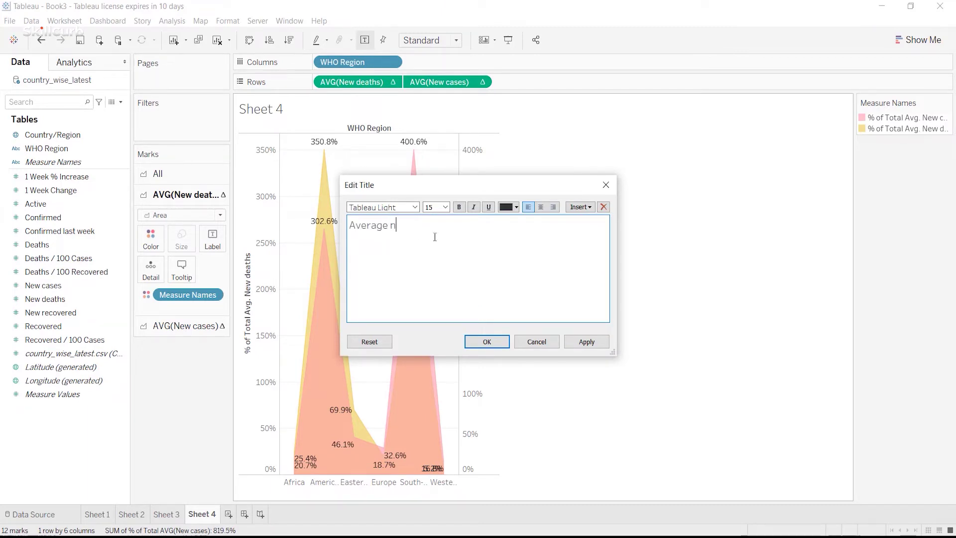
type("ew deaths and new cases")
key("ctrl+a")
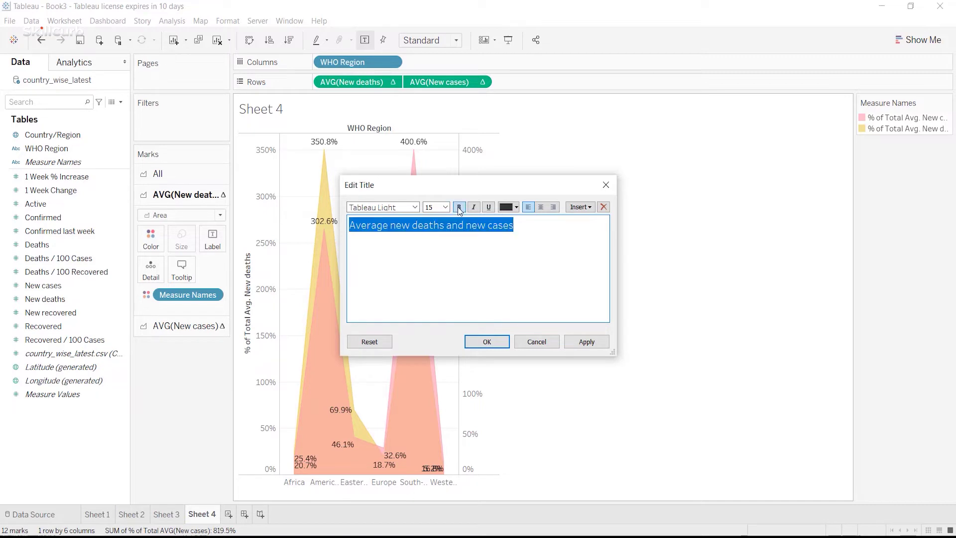
left_click(487, 342)
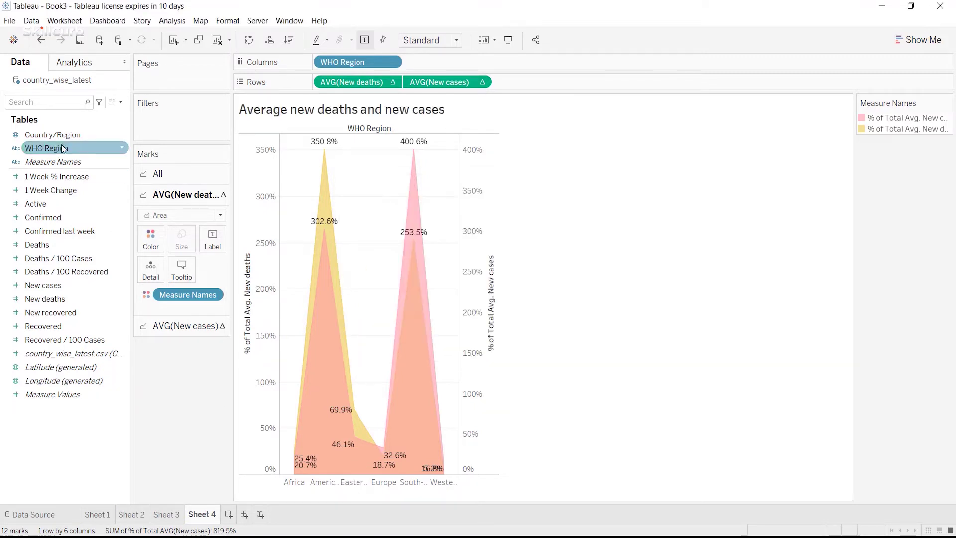
Add WHO Region as a filter, show its filter card, and create a new dashboard
left_click_drag(47, 148, 181, 120)
left_click(474, 432)
right_click(182, 120)
left_click(169, 219)
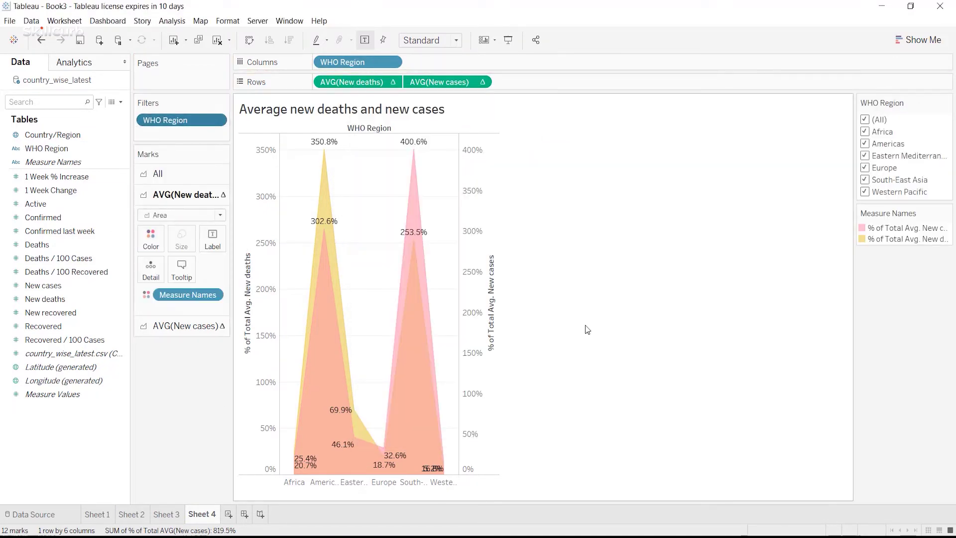
left_click(244, 514)
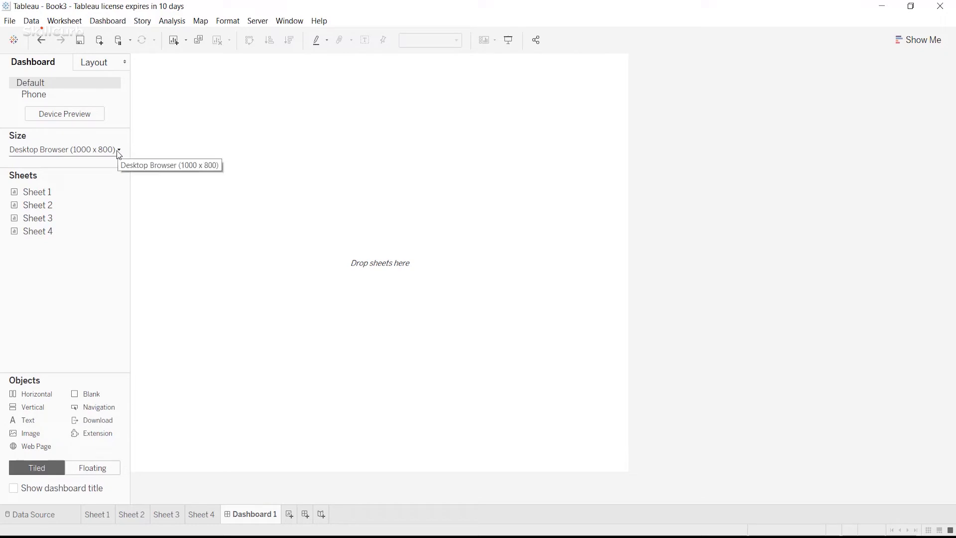
Start dragging Sheet 1 onto Dashboard 1's empty canvas, then cancel with Esc
mouse_move(114, 193)
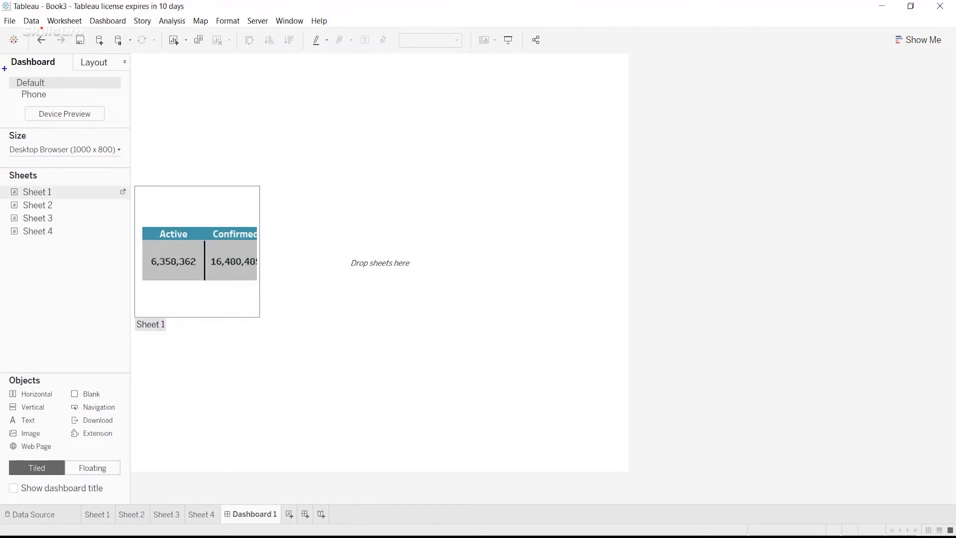
mouse_move(4, 55)
left_mouse_down()
mouse_move(20, 144)
mouse_move(128, 496)
left_mouse_up()
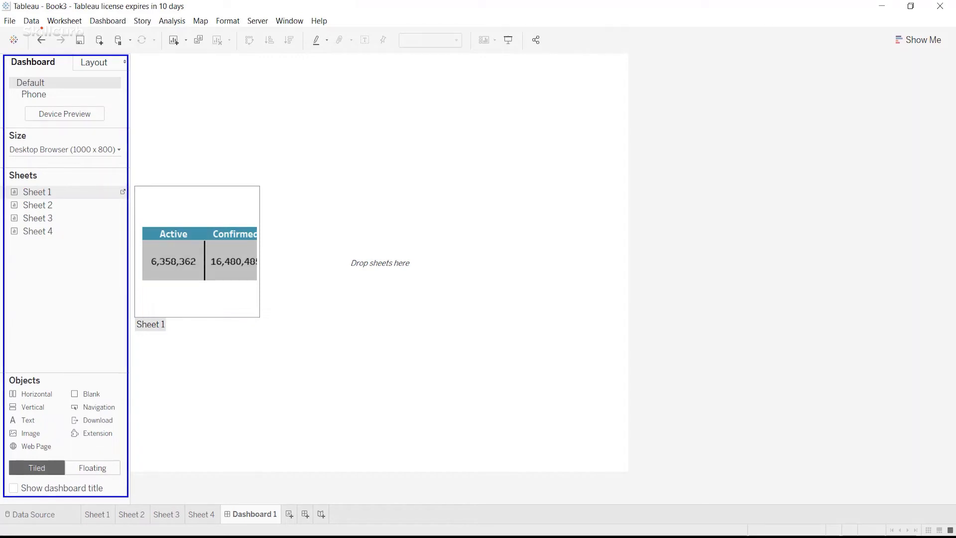
key("Escape")
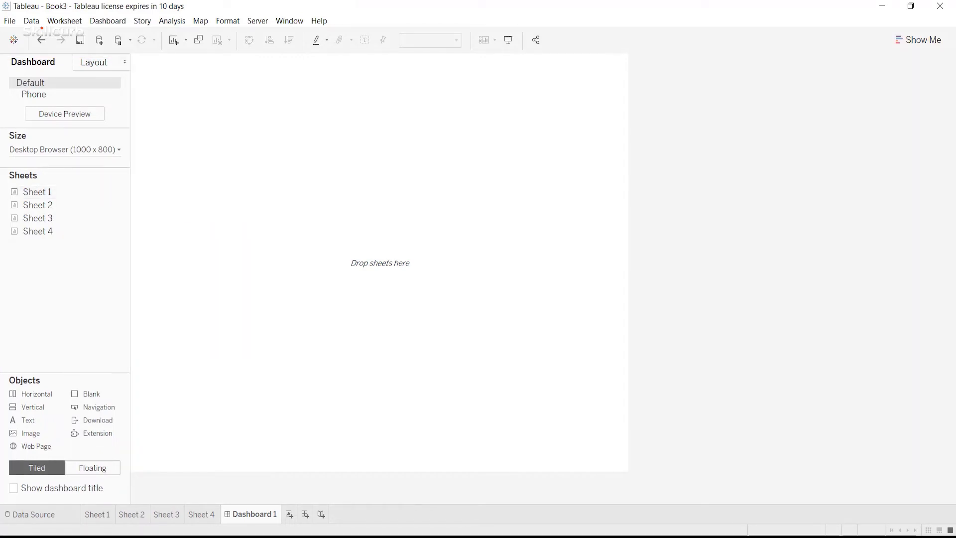
Change Dashboard 1's size from fixed Desktop Browser (1000 x 800) to Automatic
left_click(120, 151)
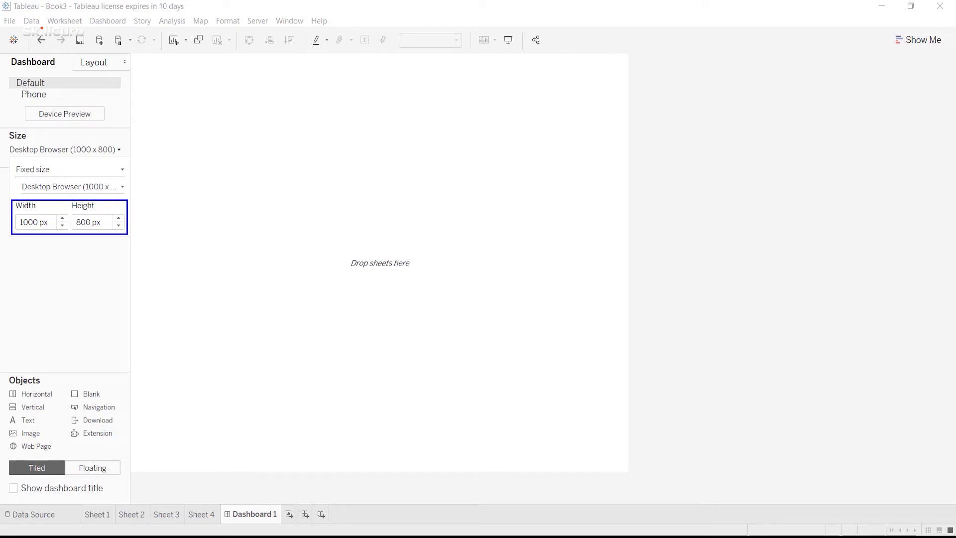
left_click(117, 150)
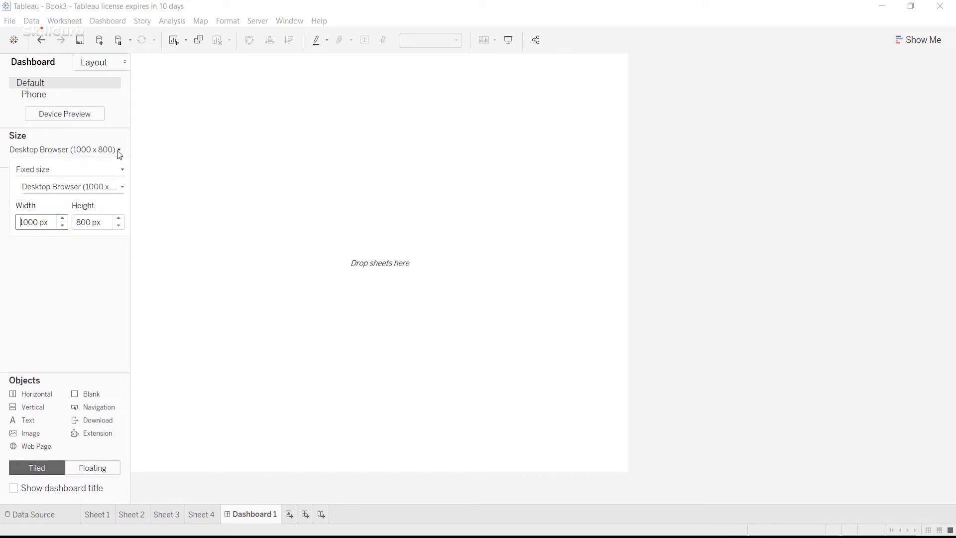
left_click(122, 173)
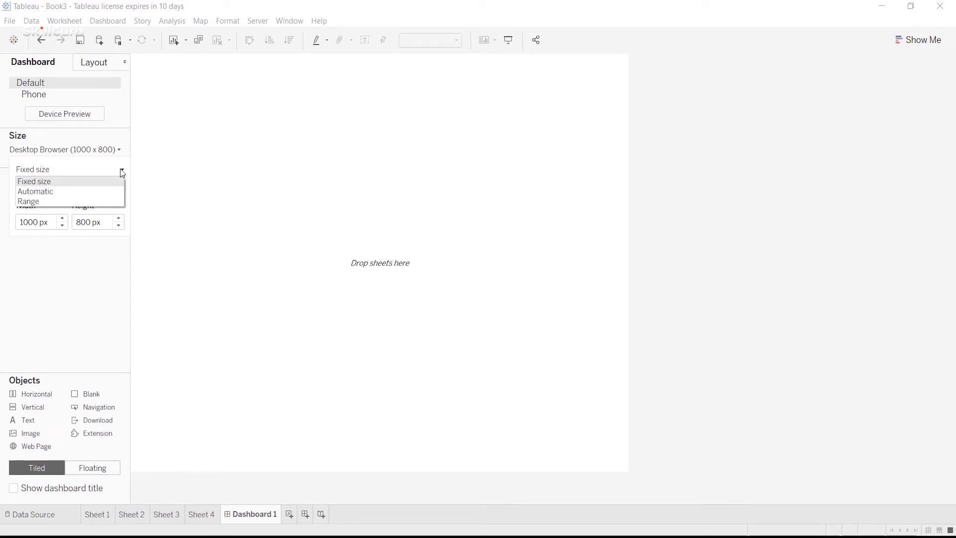
left_click(118, 190)
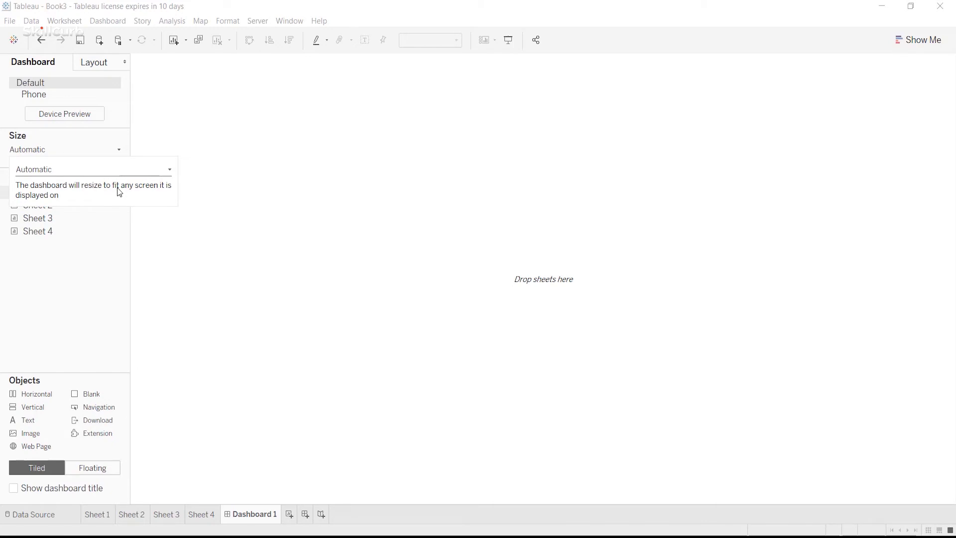
left_click(110, 245)
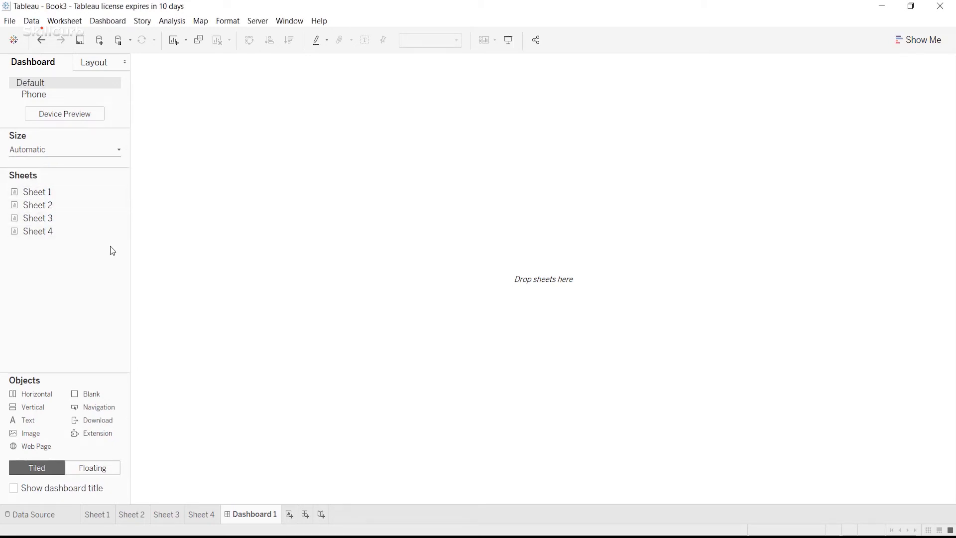
left_click(106, 67)
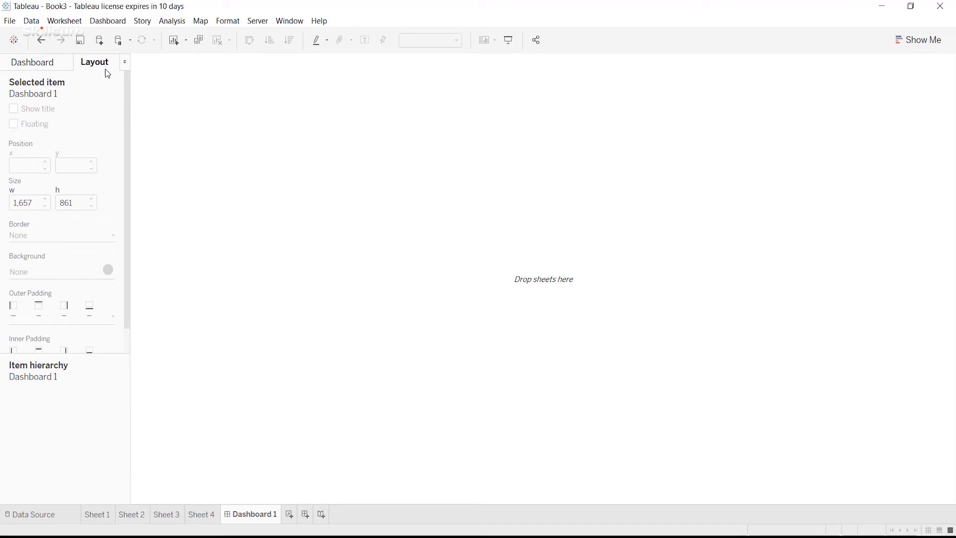
Bring up the Dashboard pane listing Sheet 1 to Sheet 4 and the layout objects
scroll(126, 104, "down", 1)
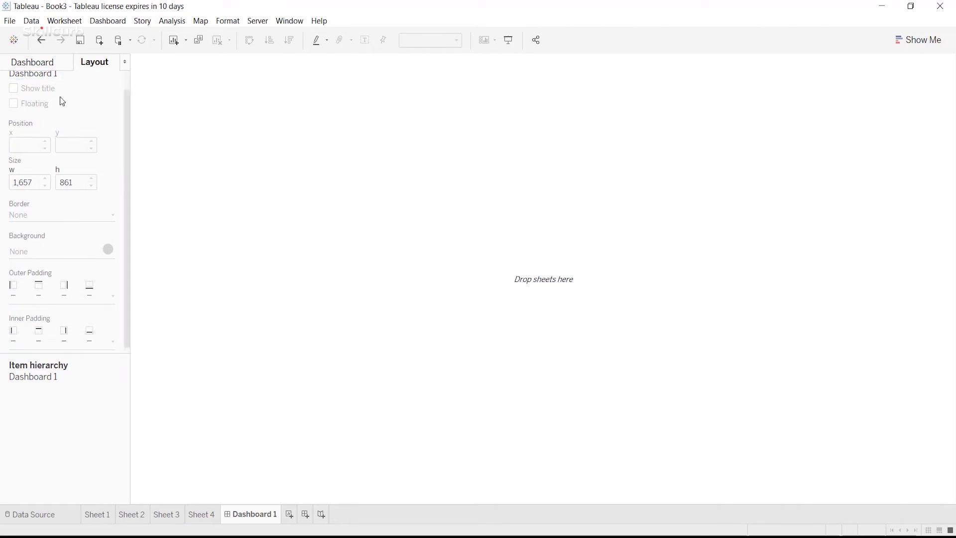
left_click(50, 67)
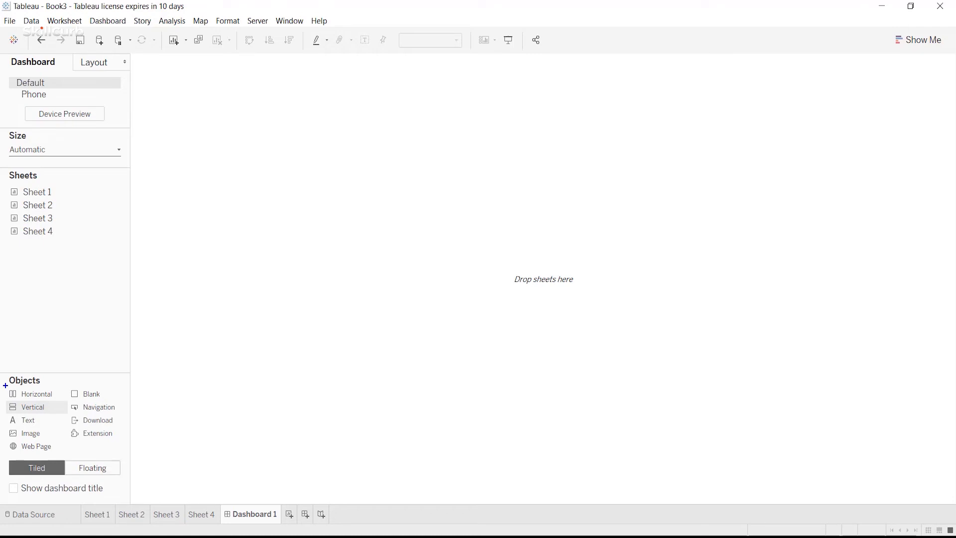
mouse_move(5, 385)
left_mouse_down()
mouse_move(10, 399)
mouse_move(67, 415)
left_mouse_up()
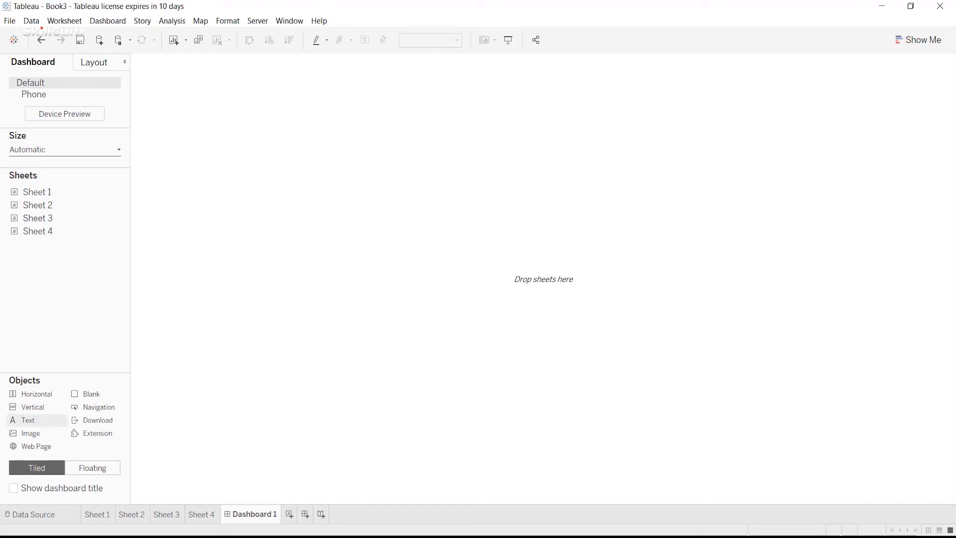
Add a vertical container and a text object reading 'Covid-19 analysis and comparision dashboard'
left_click_drag(43, 405, 212, 283)
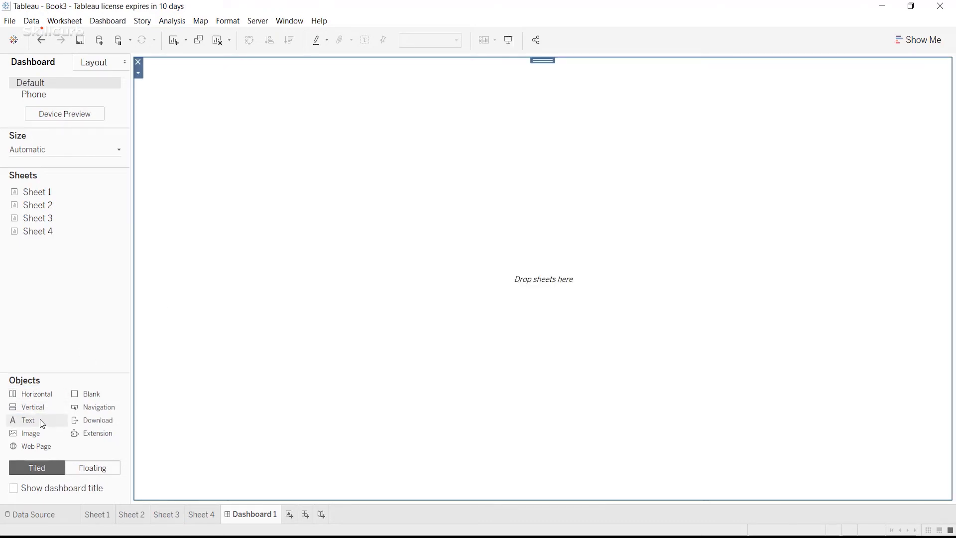
left_click_drag(45, 413, 264, 134)
type("Covid-19")
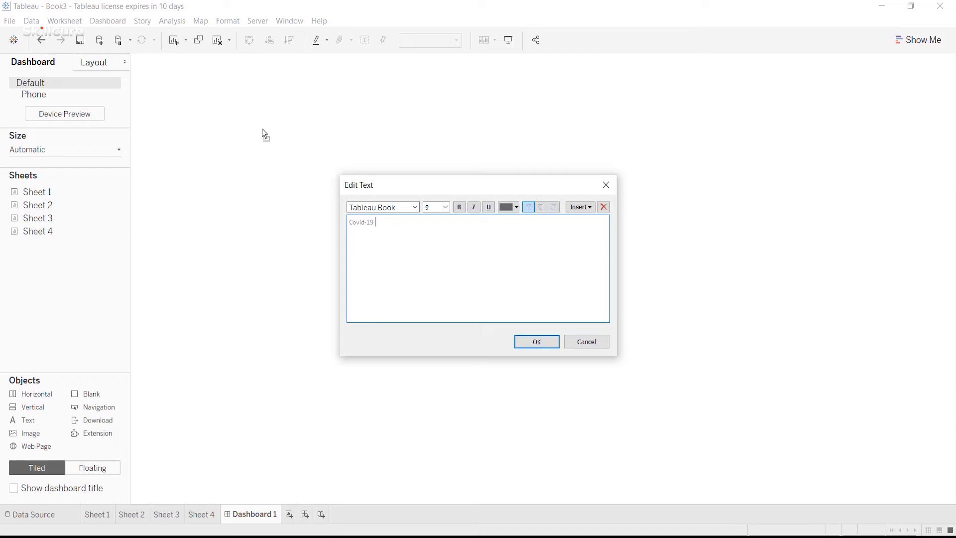
type(" analysis and comparision da")
type("shboard")
key("ctrl+a")
Format the title as 16-point, bold, centred Tableau Semibold and confirm it
left_click(445, 207)
left_click(441, 270)
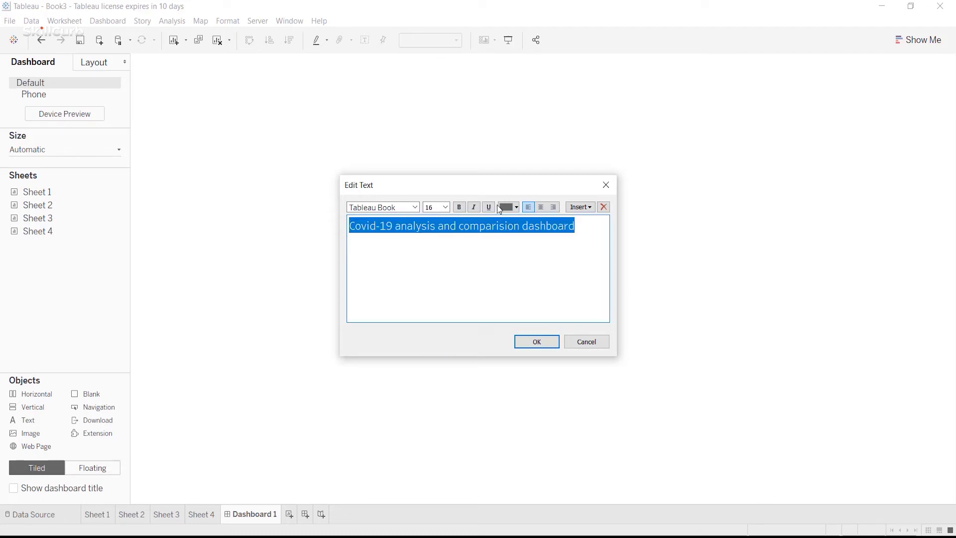
left_click(459, 207)
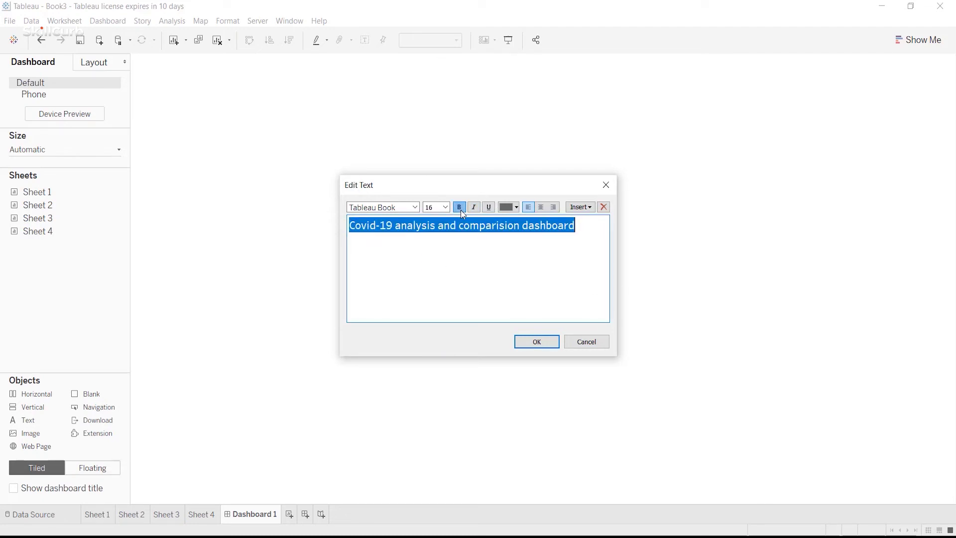
left_click(541, 207)
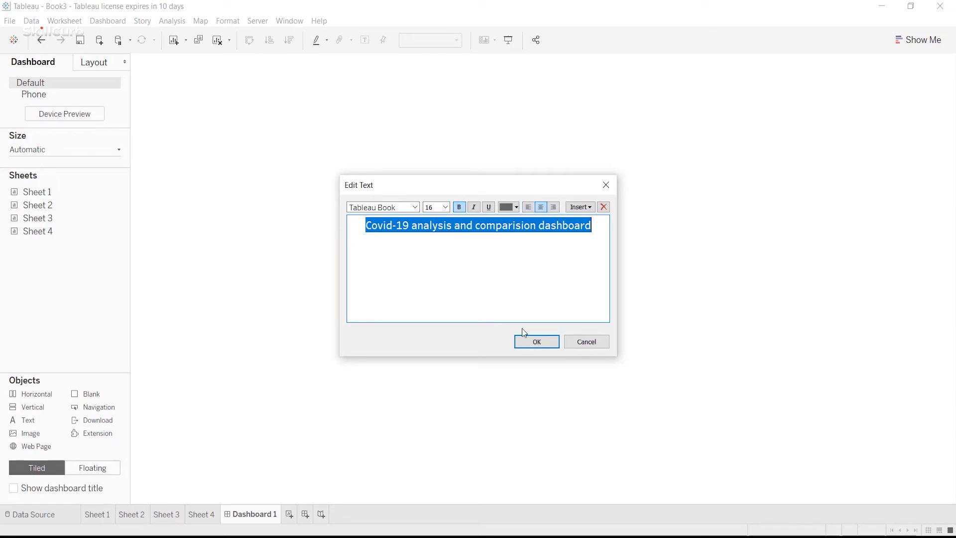
left_click(415, 207)
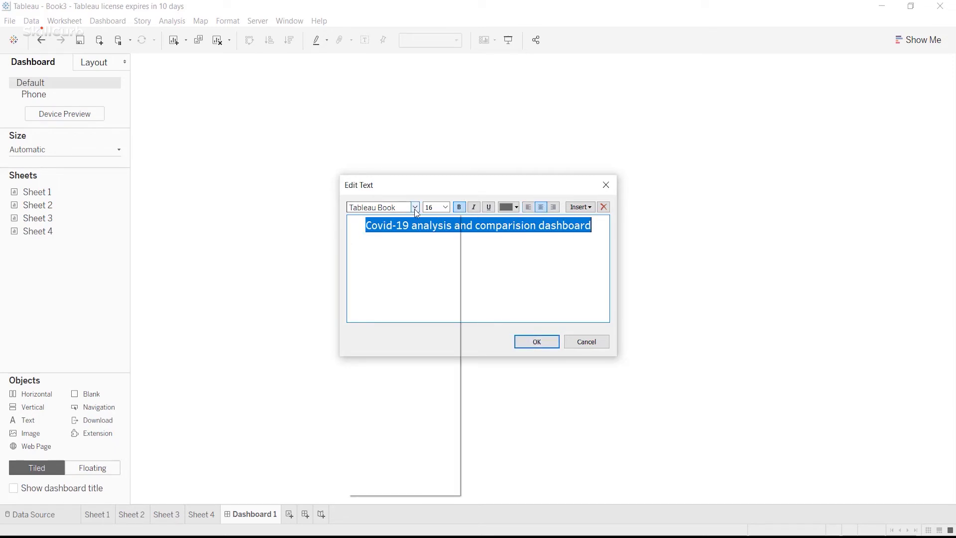
left_click(412, 256)
left_click(531, 343)
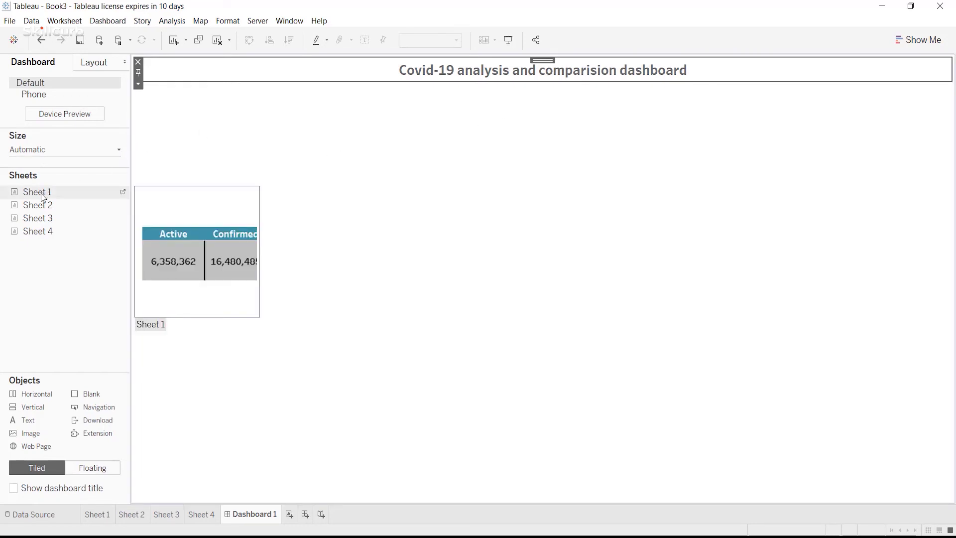
Place the Global numbers table, world map and recovered cases chart under the title
mouse_move(41, 193)
left_mouse_down()
mouse_move(95, 153)
mouse_move(169, 135)
left_mouse_up()
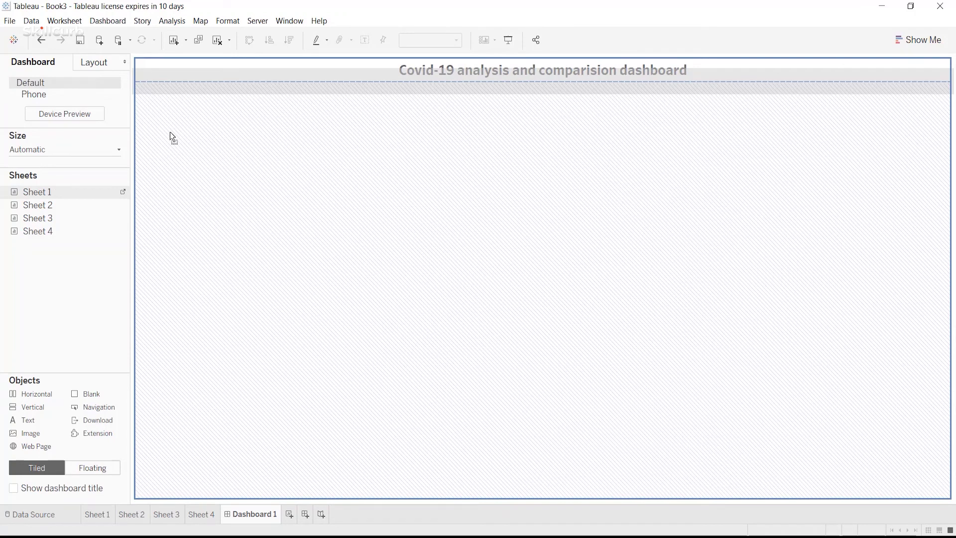
left_click_drag(170, 133, 170, 133)
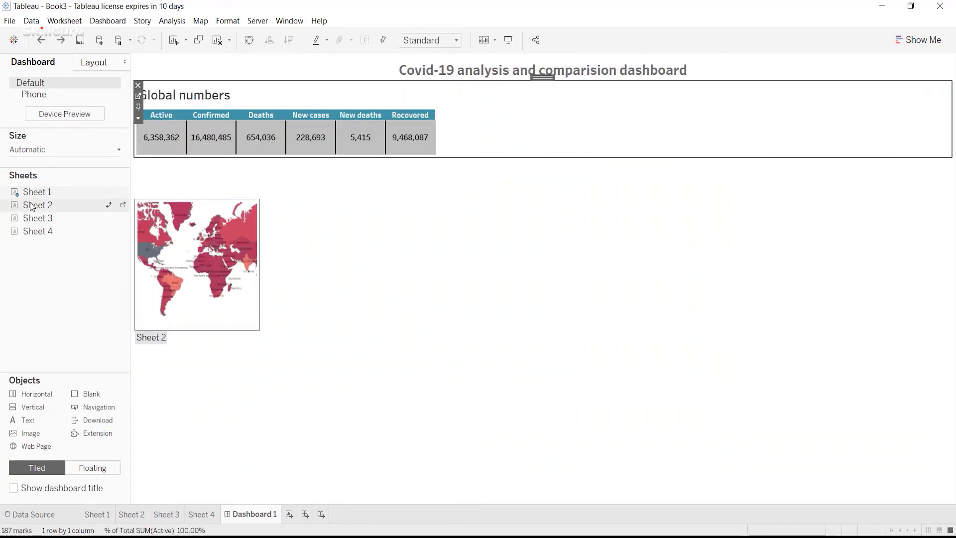
left_click_drag(29, 204, 199, 187)
left_click_drag(240, 214, 239, 213)
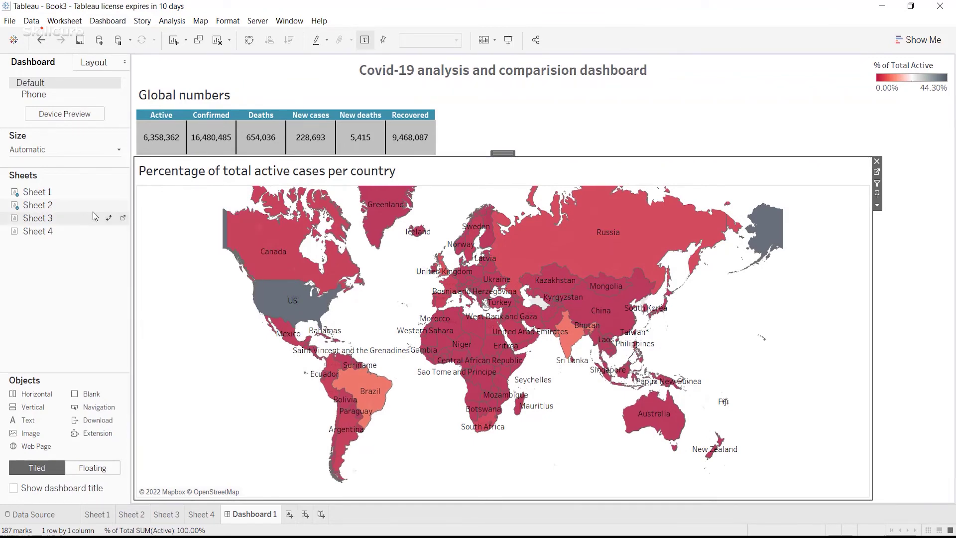
left_click(722, 107)
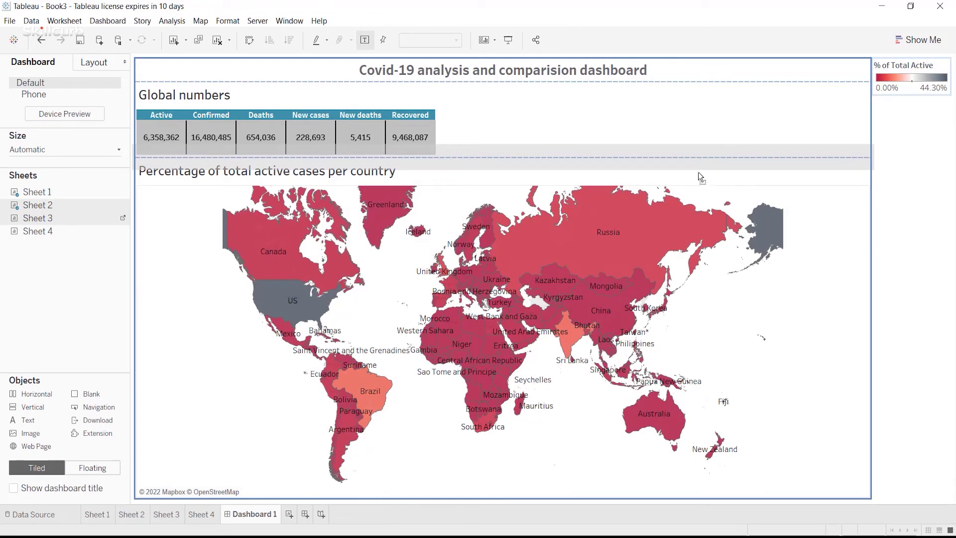
left_click(699, 157)
left_click_drag(578, 63, 446, 497)
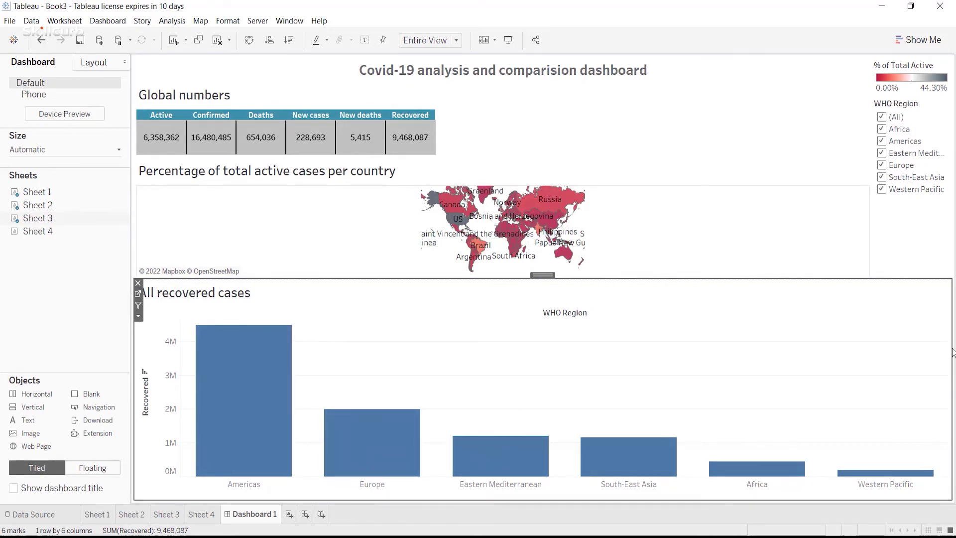
Float the bar chart and map, moving the map top right and bars under Global numbers
left_click(137, 317)
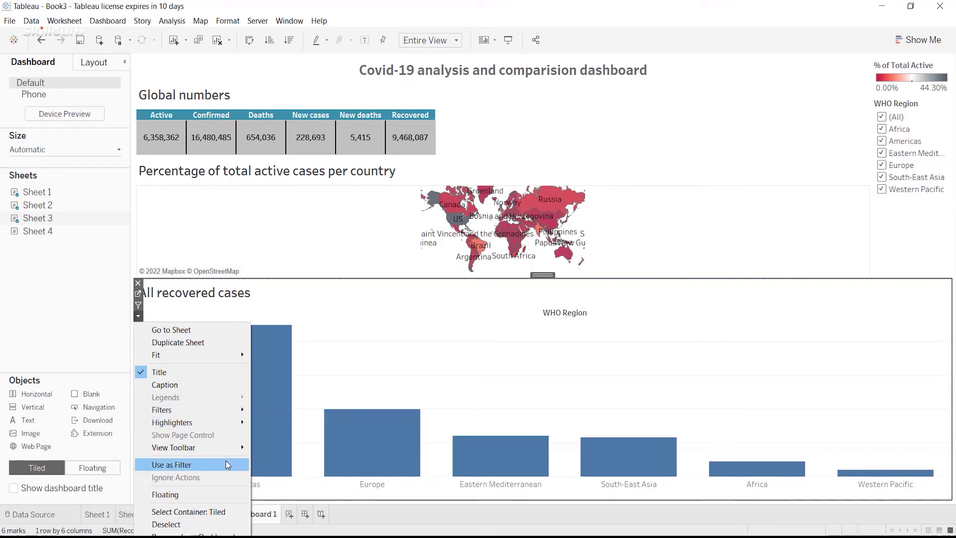
left_click(227, 497)
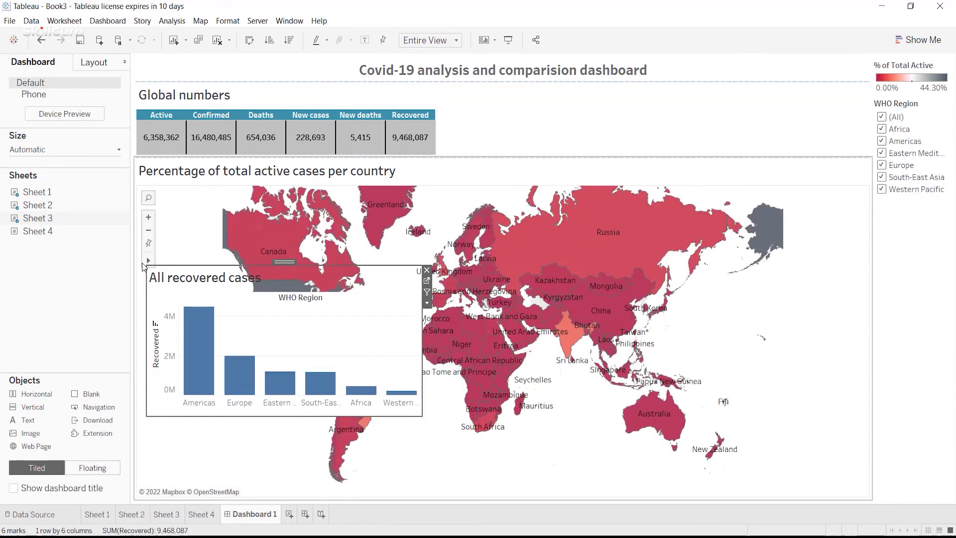
left_click(875, 193)
left_click(862, 394)
left_click_drag(286, 141, 681, 102)
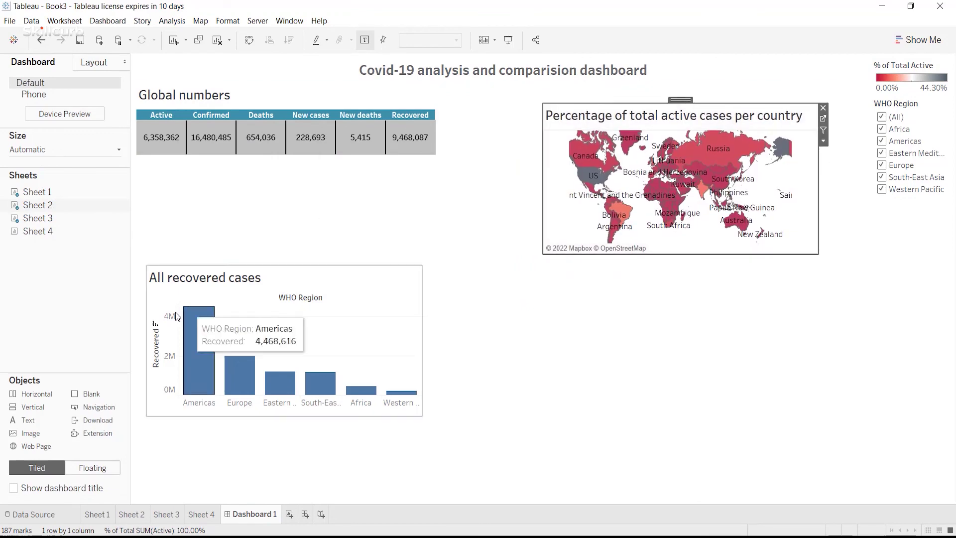
left_click_drag(258, 207, 250, 164)
left_click_drag(413, 313, 435, 327)
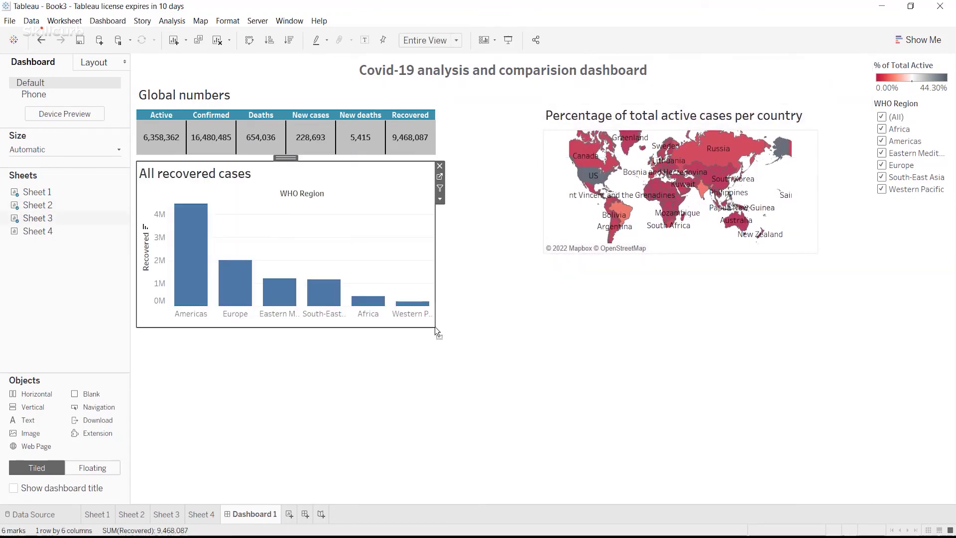
Add Sheet 4's titled area chart along the bottom and enlarge the map and bar chart
left_click_drag(37, 231, 719, 498)
left_click(138, 316)
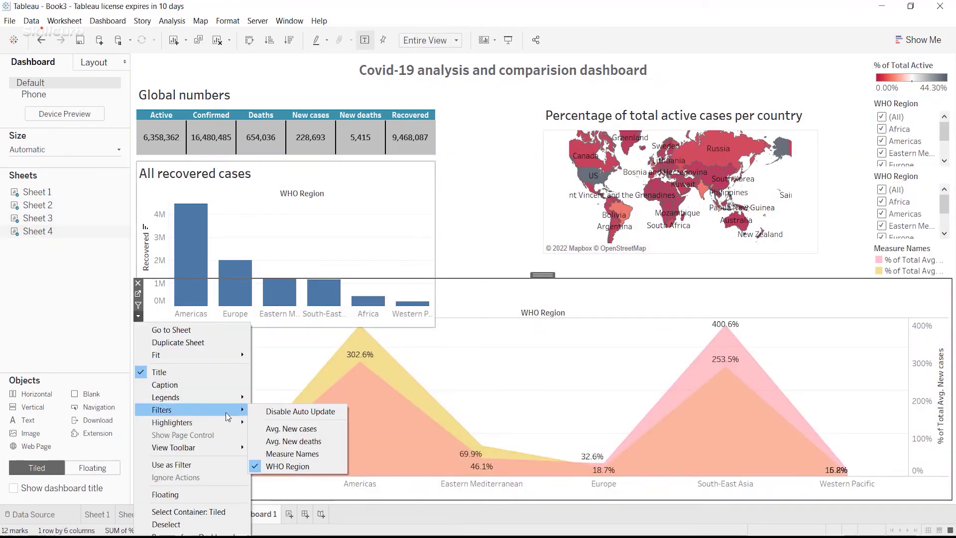
left_click(159, 369)
left_click_drag(559, 278, 561, 342)
left_click(418, 318)
left_click_drag(435, 341, 437, 346)
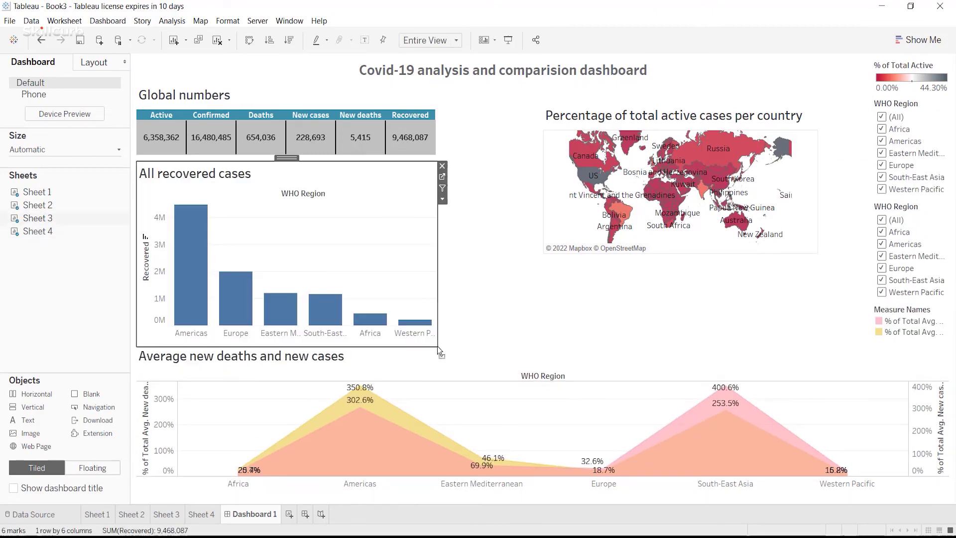
left_click_drag(668, 102, 462, 327)
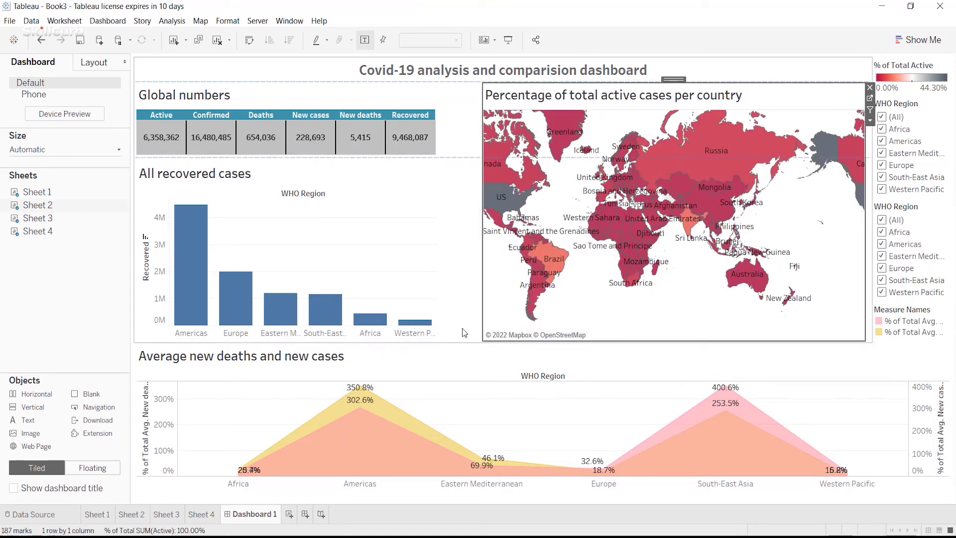
left_click(115, 258)
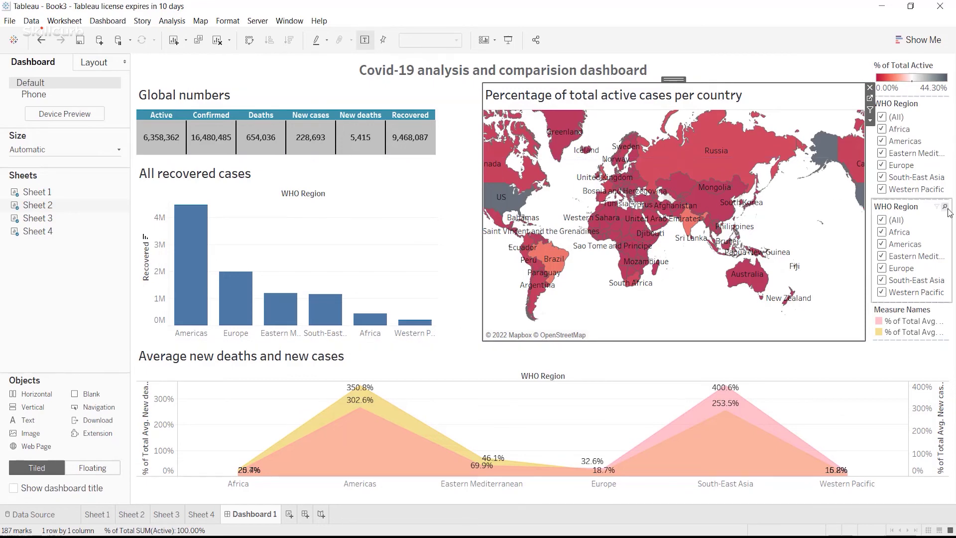
Make the dashboard title text bold and green
double_click(438, 69)
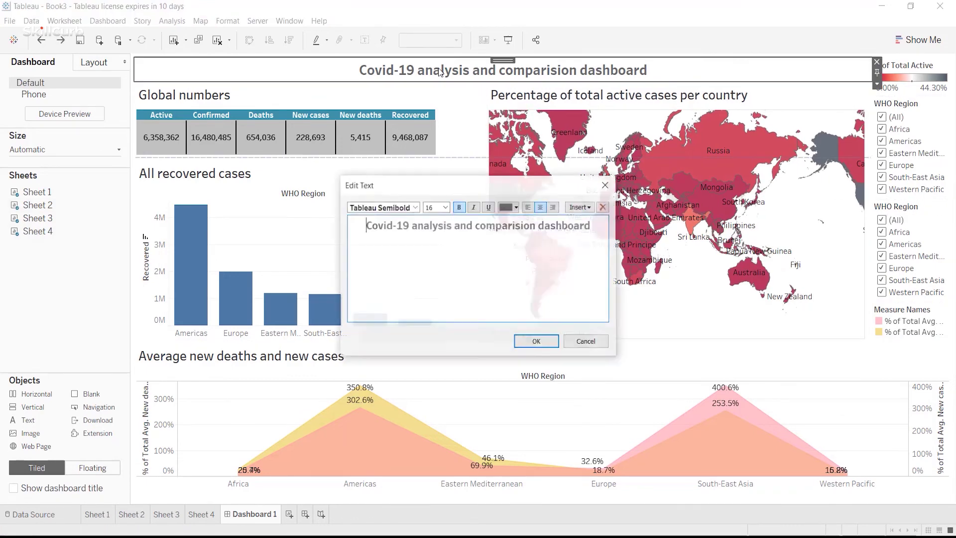
key("ctrl+a")
left_click(458, 207)
left_click(509, 207)
left_click(546, 224)
left_click(537, 342)
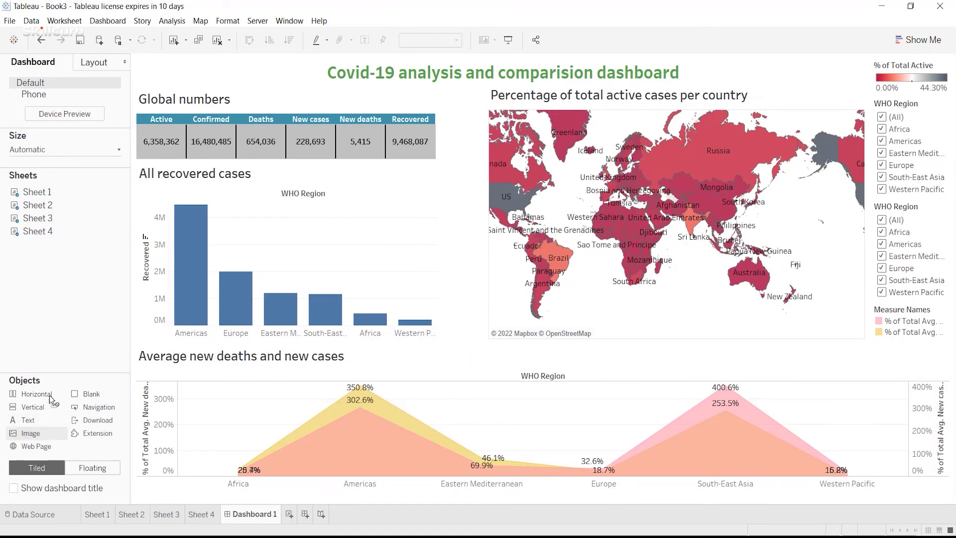
Add an image object containing the skillcurb-logo image file
mouse_move(369, 255)
left_mouse_down()
mouse_move(487, 348)
mouse_move(475, 309)
mouse_move(355, 294)
mouse_move(839, 276)
mouse_move(837, 357)
left_mouse_up()
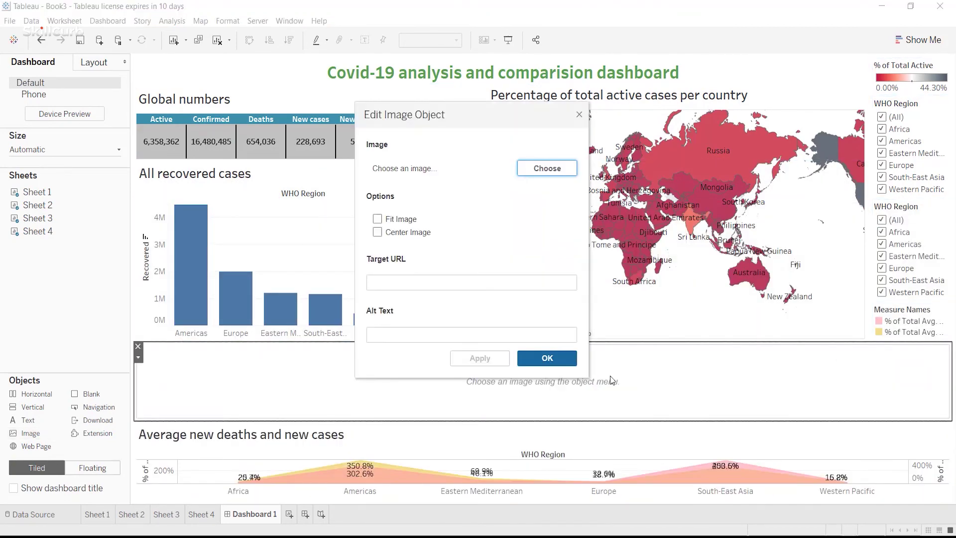
left_click(548, 168)
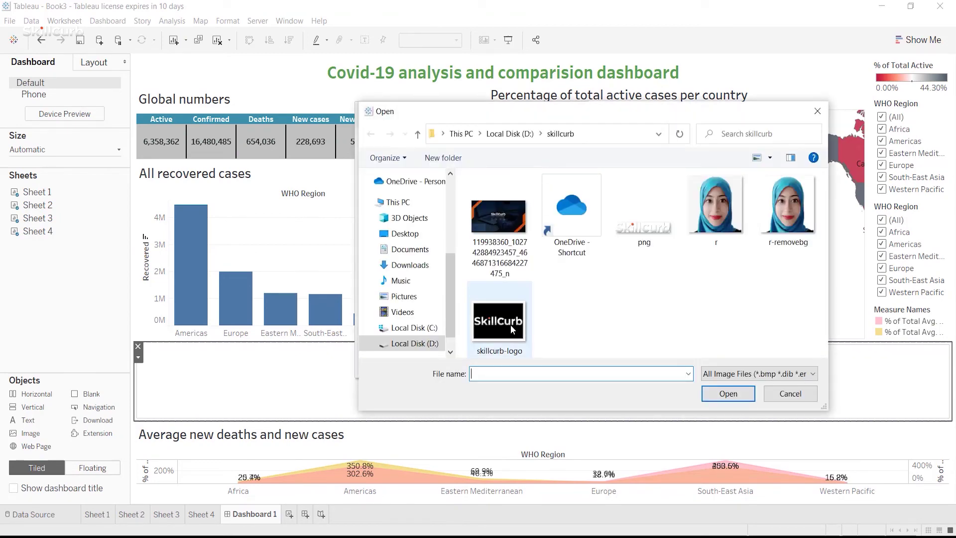
double_click(510, 326)
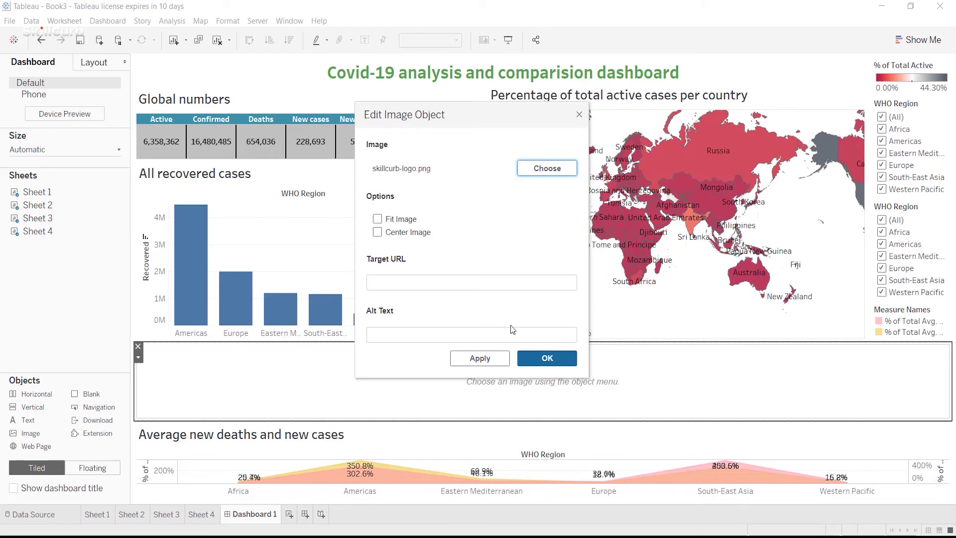
left_click(535, 358)
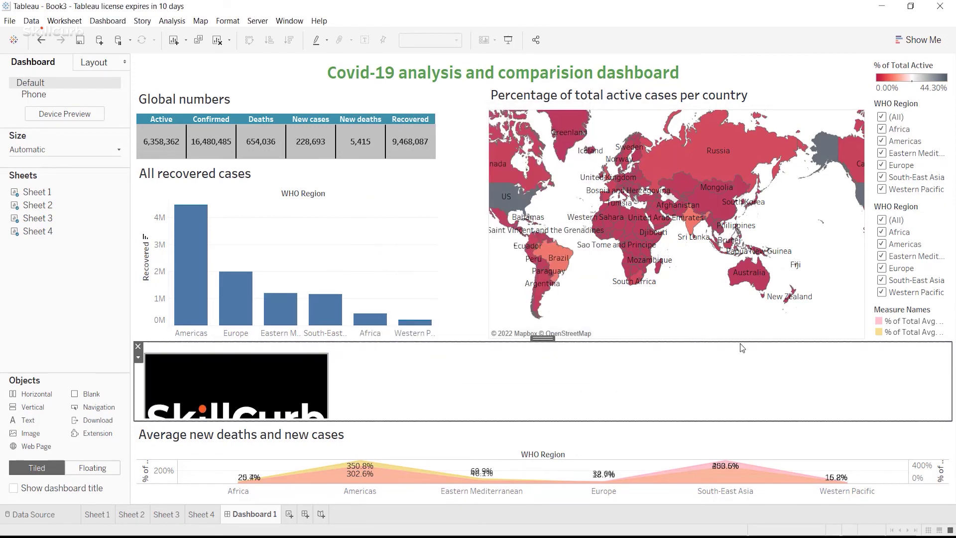
Float the SkillCurb logo and position it at the top right beside the title
left_click_drag(141, 360, 904, 335)
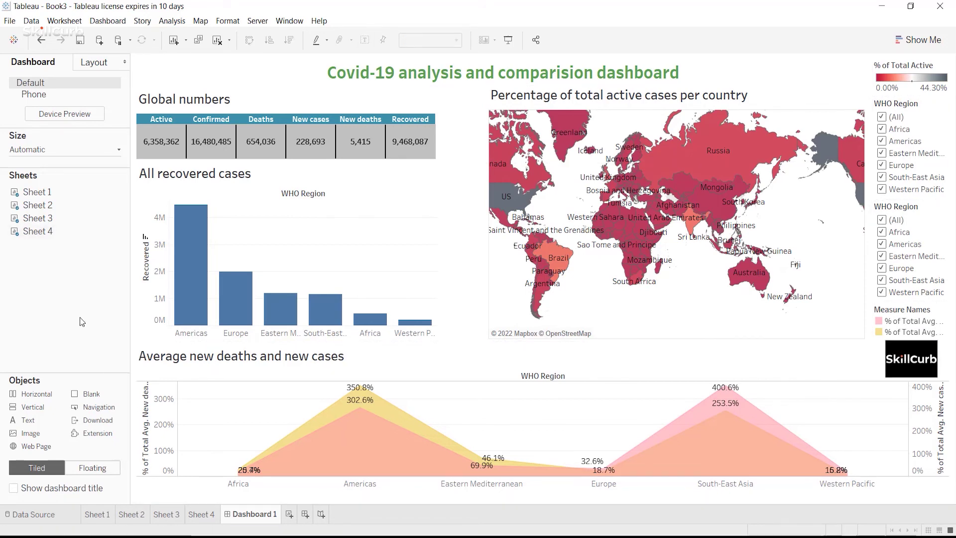
left_click(911, 358)
left_click_drag(912, 333, 838, 56)
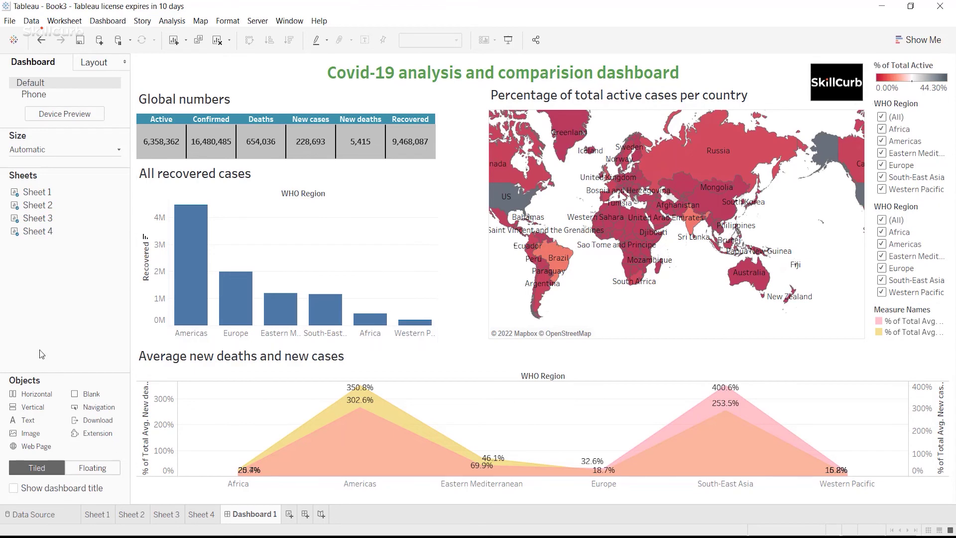
left_click(408, 249)
left_click(442, 199)
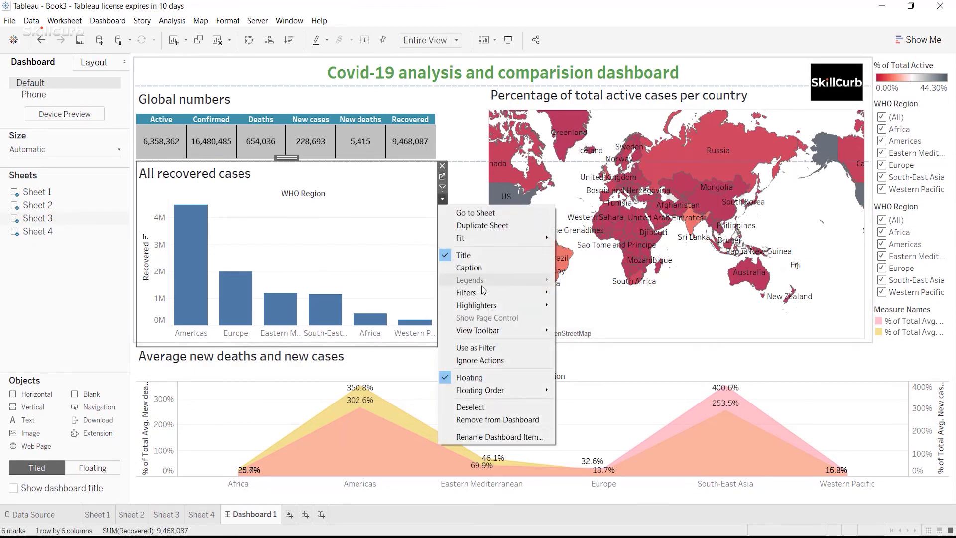
Set both the recovered cases bar chart and the new deaths/new cases area chart to Use as Filter
left_click(486, 349)
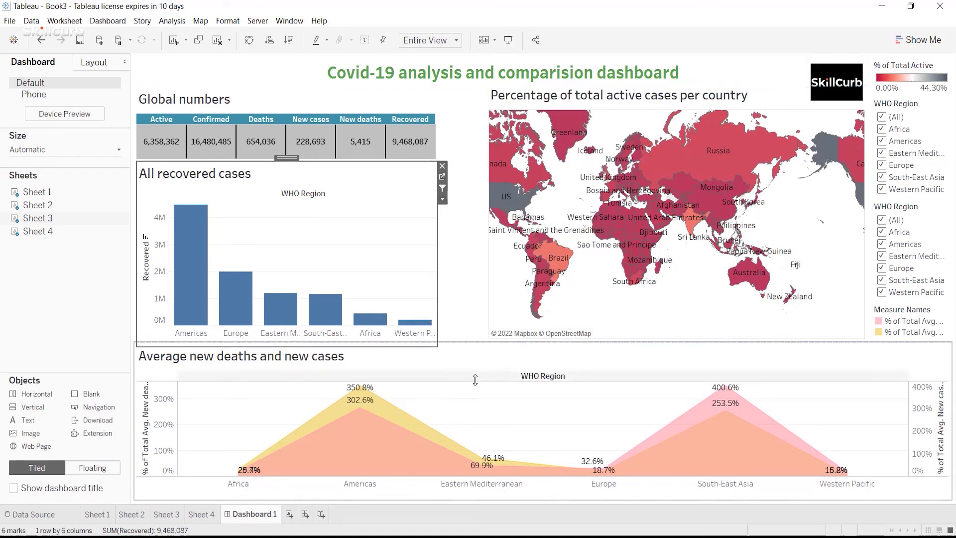
left_click(361, 359)
right_click(360, 358)
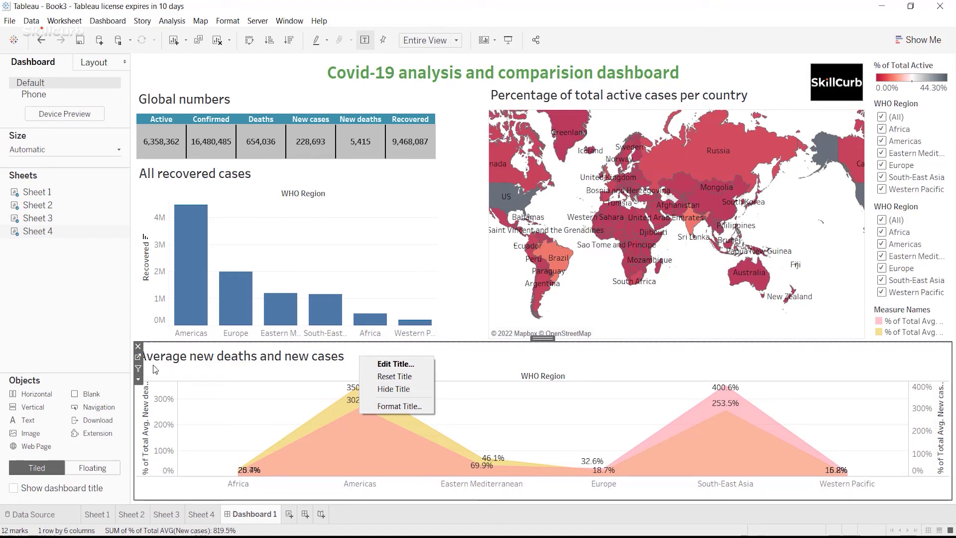
left_click(139, 371)
left_click(139, 371)
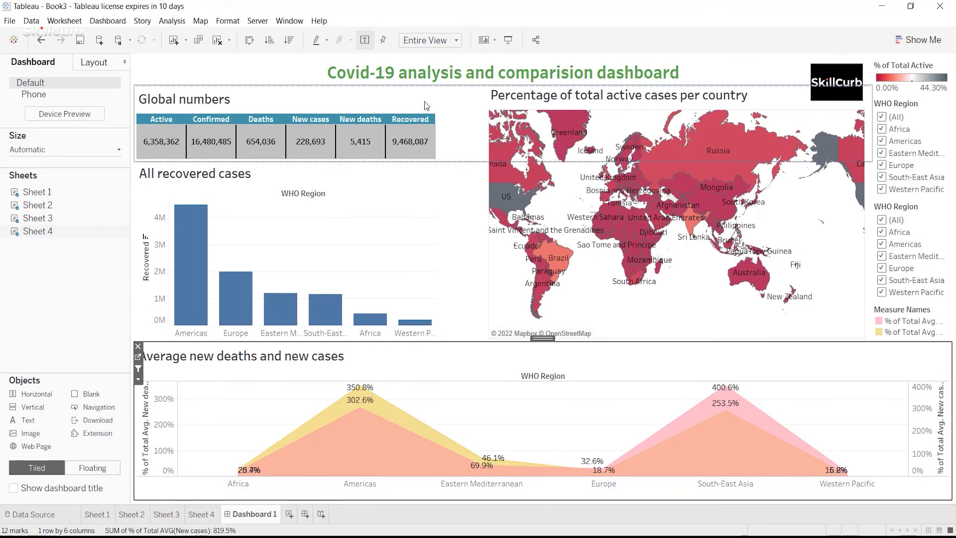
Choose Americas in the recovered chart, filtering the dashboard to 4,027,938 active cases
left_click(206, 105)
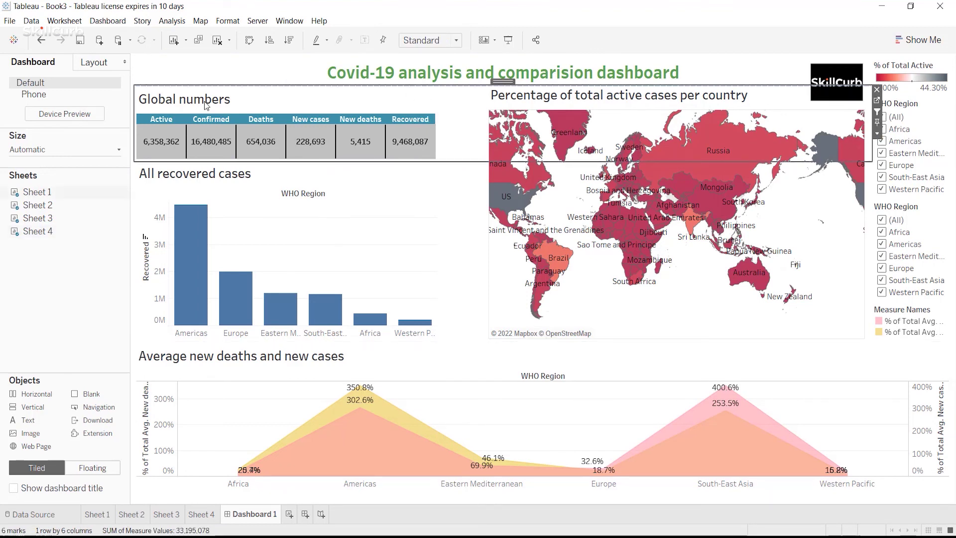
left_click(778, 89)
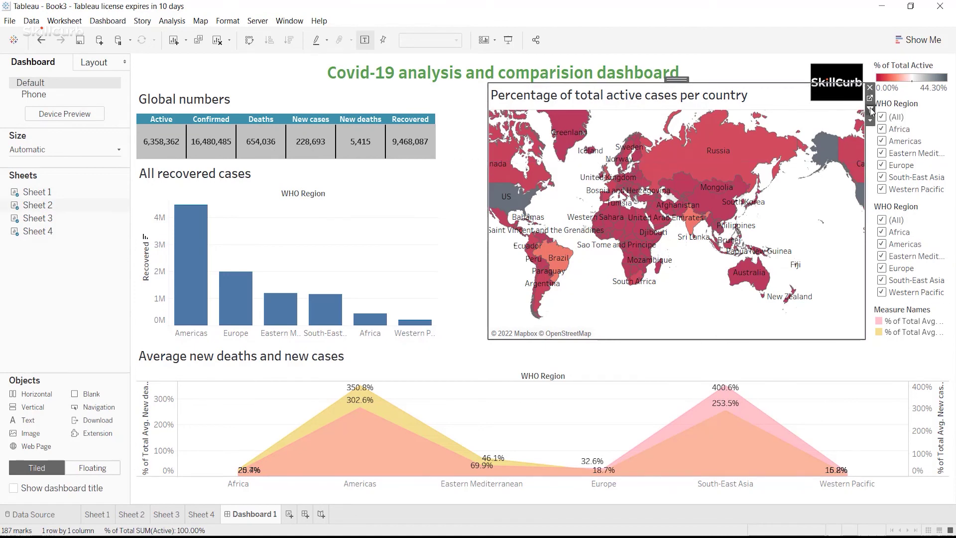
left_click(681, 354)
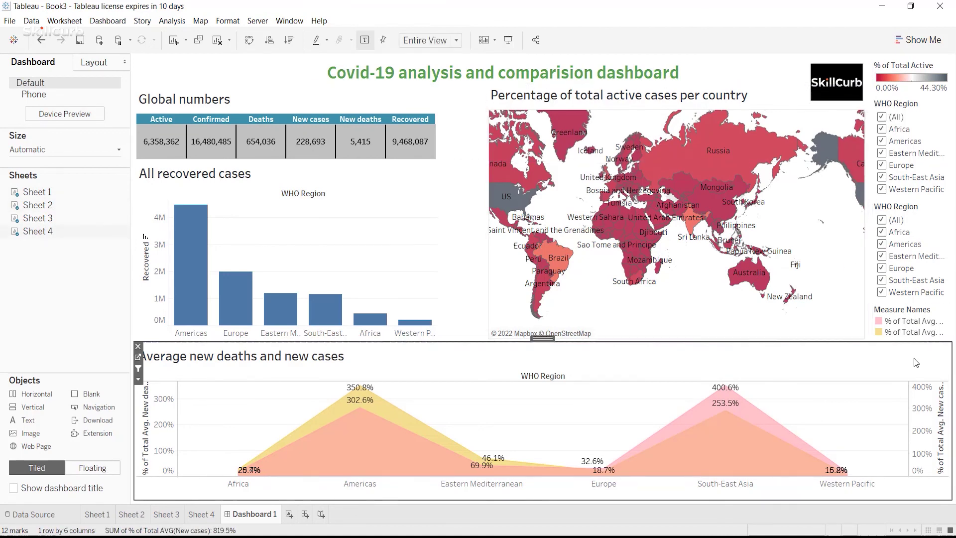
left_click(797, 199)
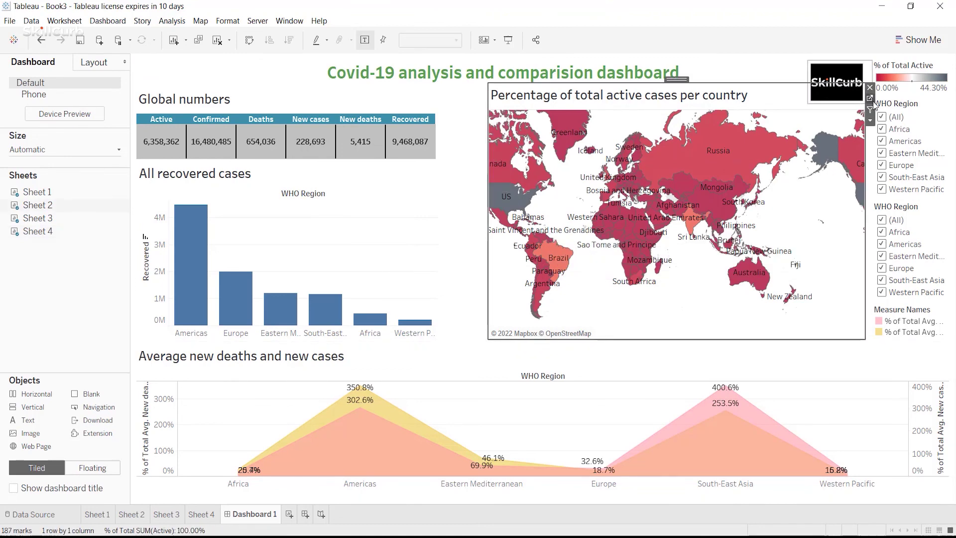
left_click(547, 359)
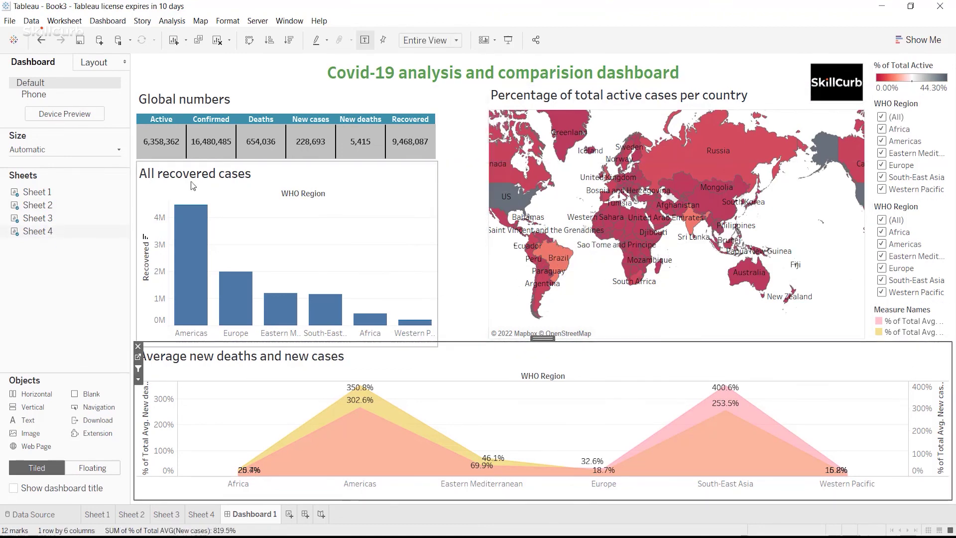
left_click(201, 260)
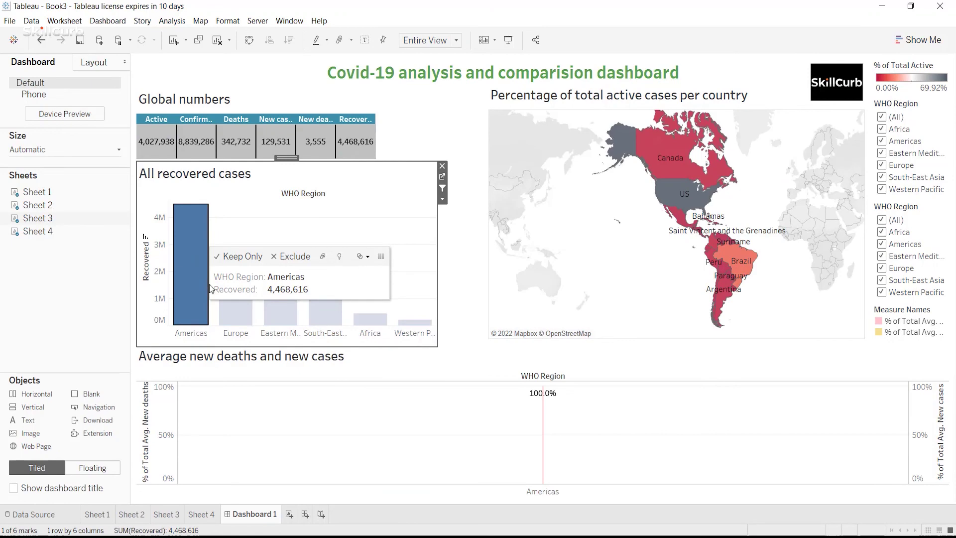
Test the filters with Europe and Africa bars, then Congo, Algeria and South Sudan on the map
left_click(242, 319)
left_click(242, 319)
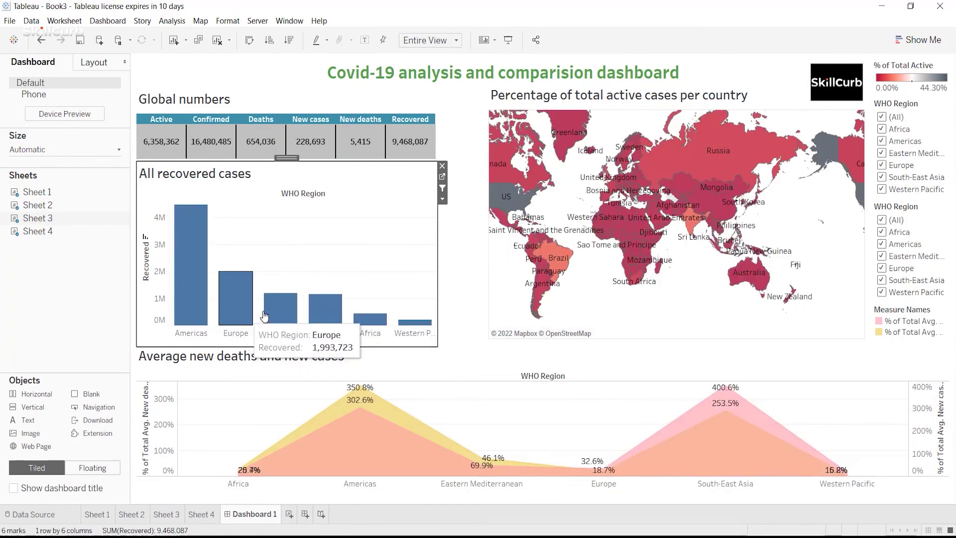
left_click(375, 323)
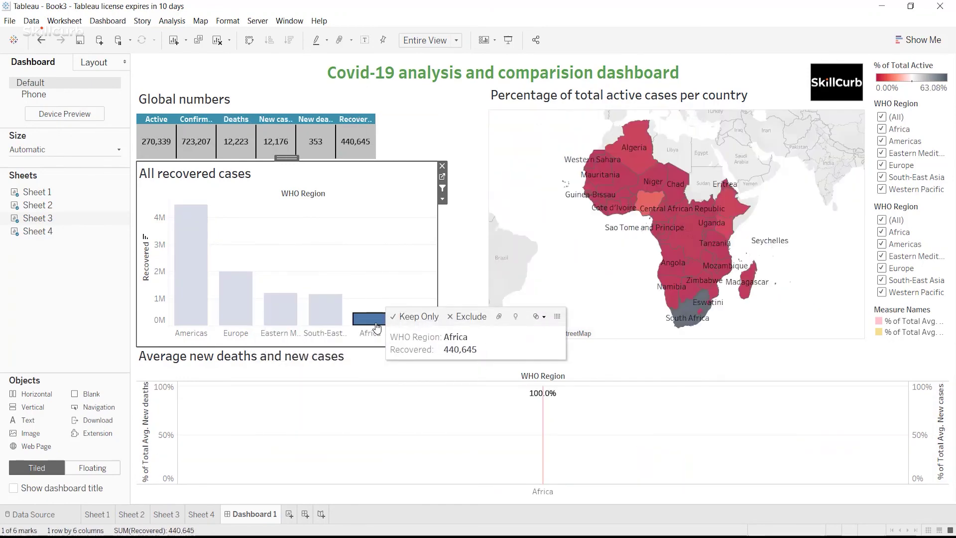
left_click(679, 243)
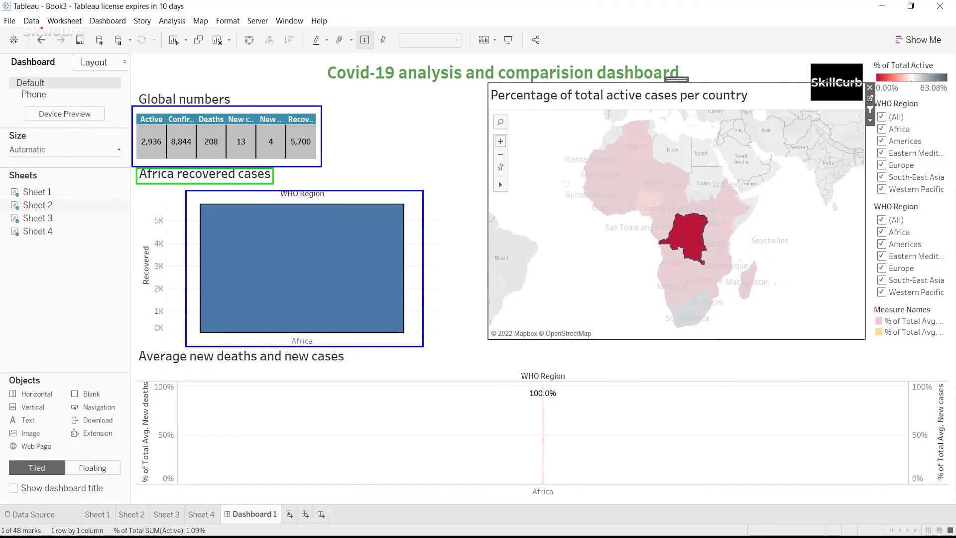
left_click(636, 170)
left_click(809, 306)
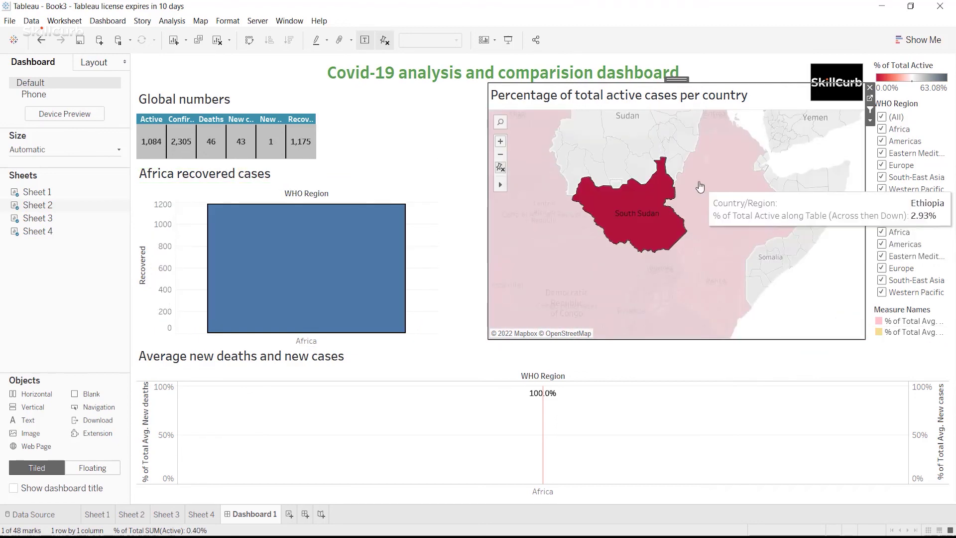
left_click(649, 210)
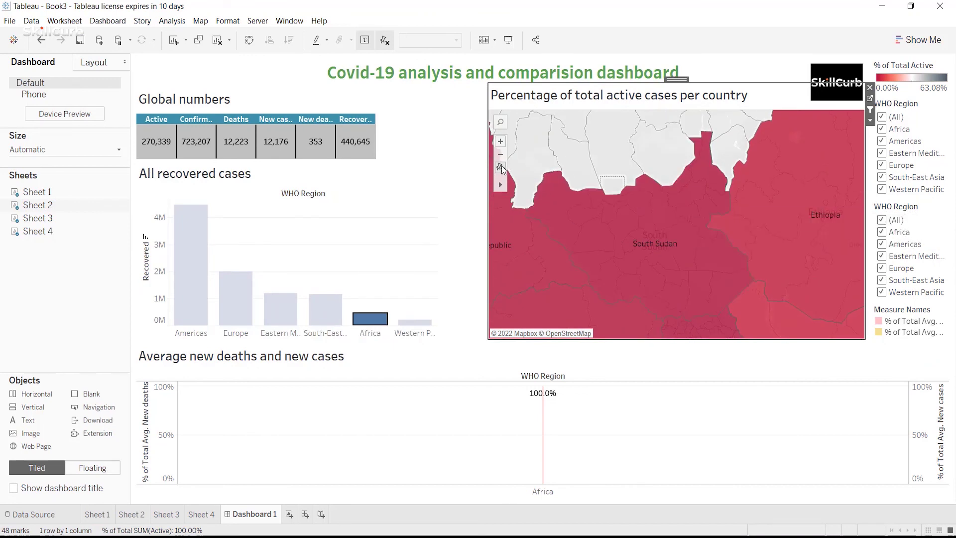
Reset the map zoom, try Uganda, and refit the map to Africa with Africa left selected
left_click(501, 167)
left_click(711, 227)
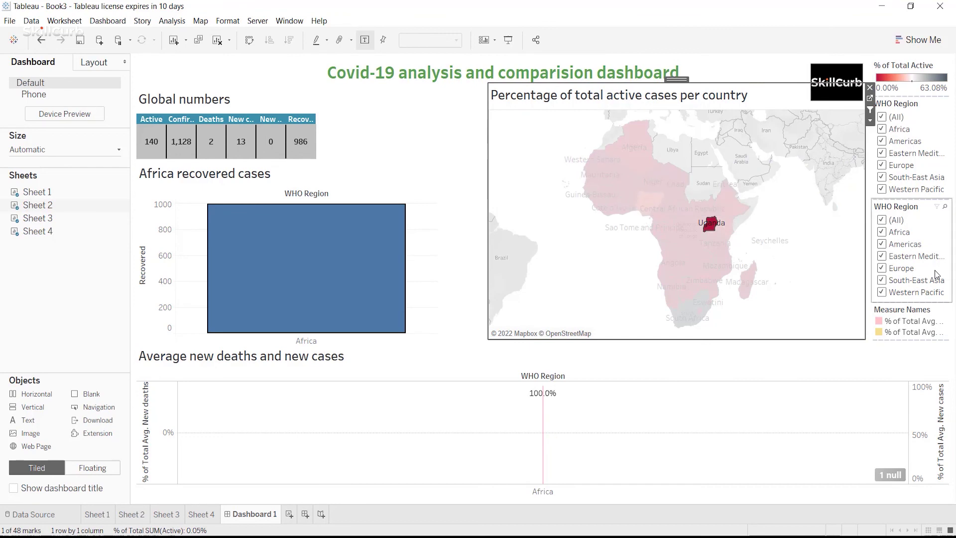
left_click(500, 154)
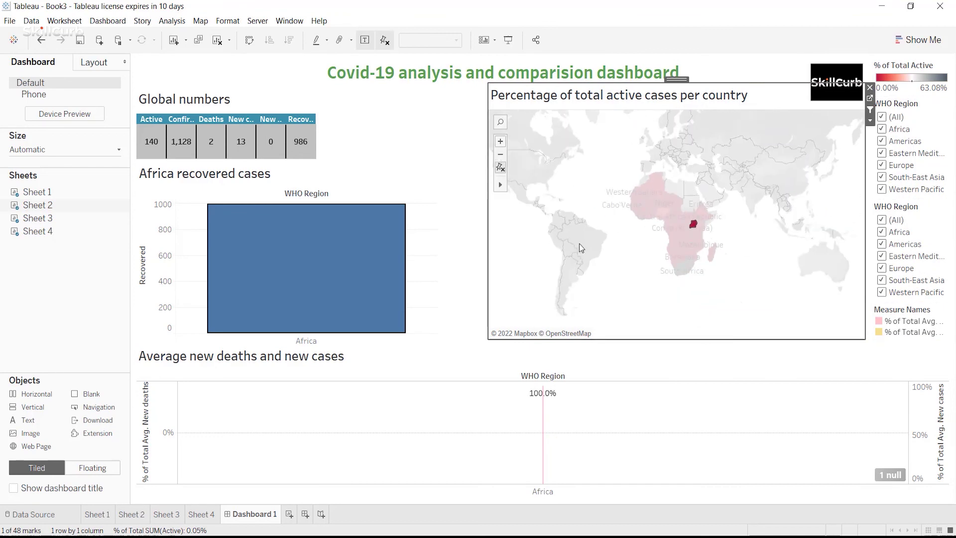
left_click(580, 248)
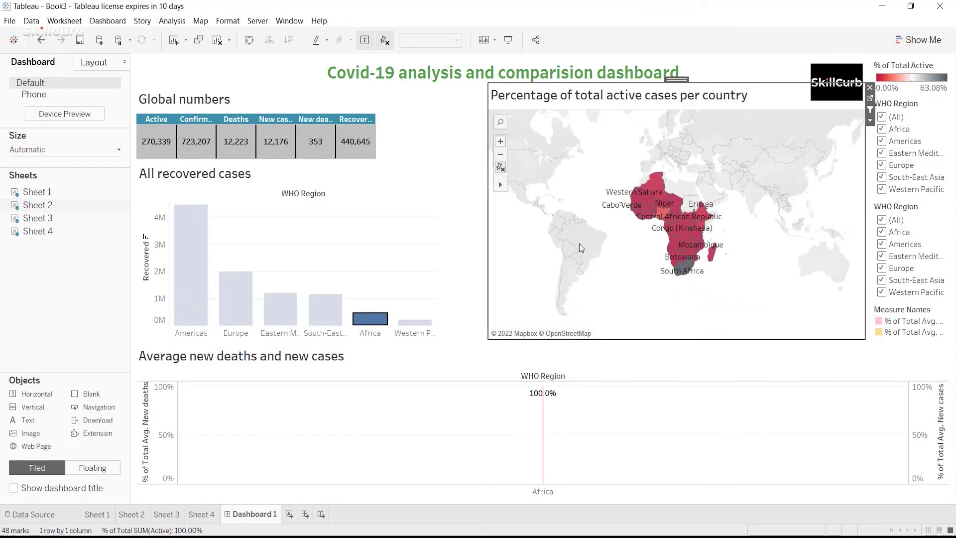
left_click(500, 168)
mouse_move(501, 185)
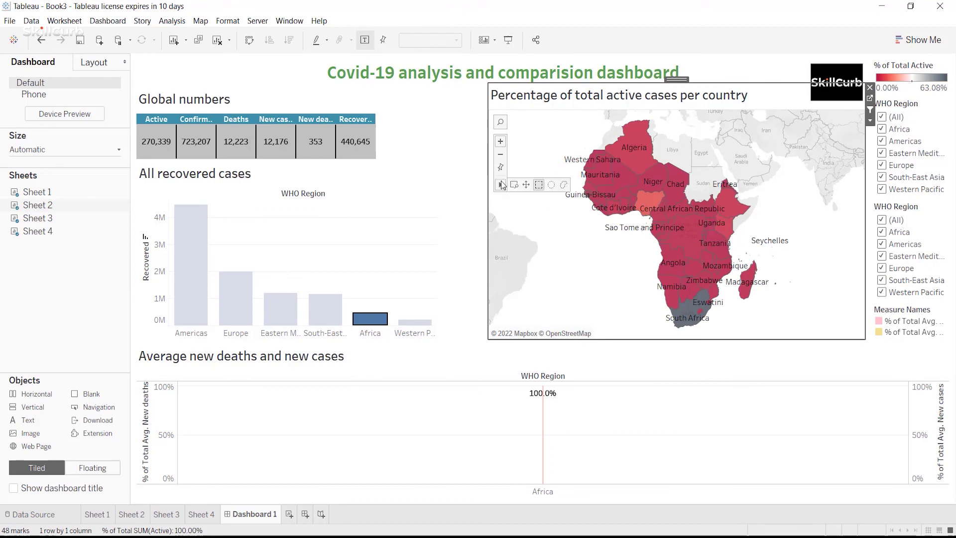
left_click(226, 225)
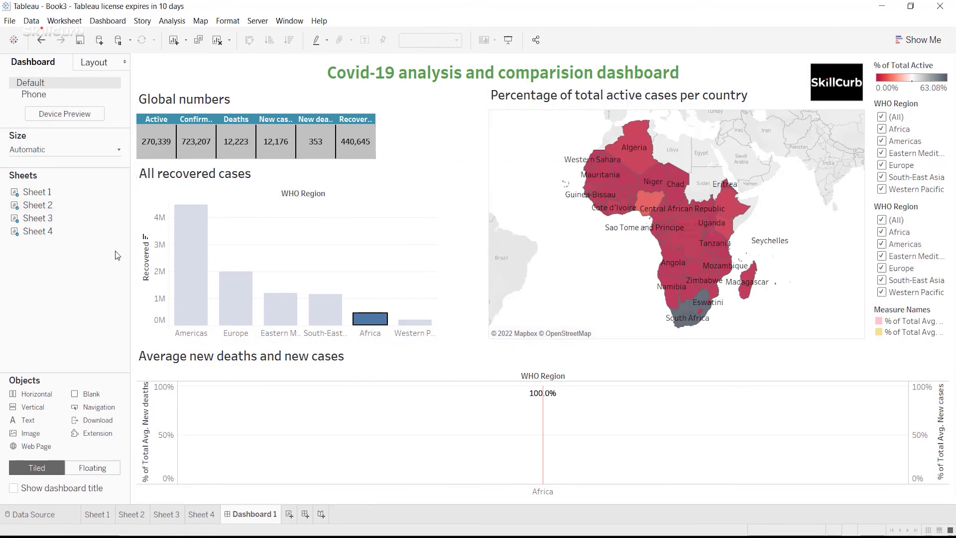
Enter presentation mode and filter to the Americas, showing 4,027,938 active cases
left_click(508, 48)
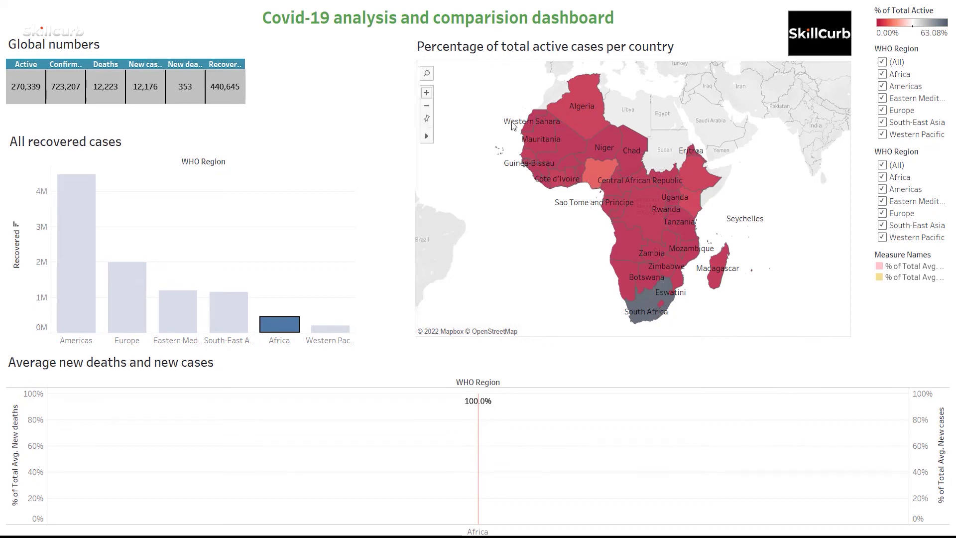
mouse_move(526, 140)
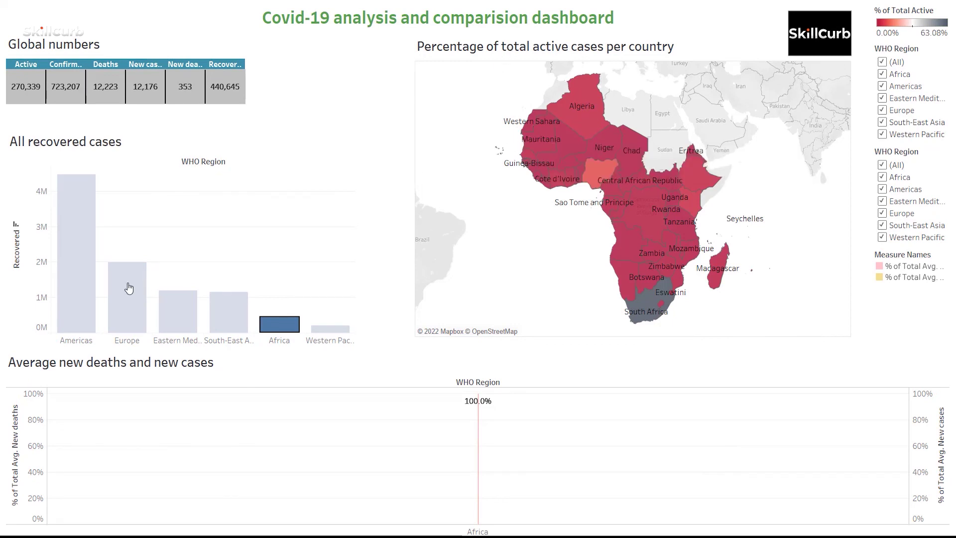
left_click(81, 291)
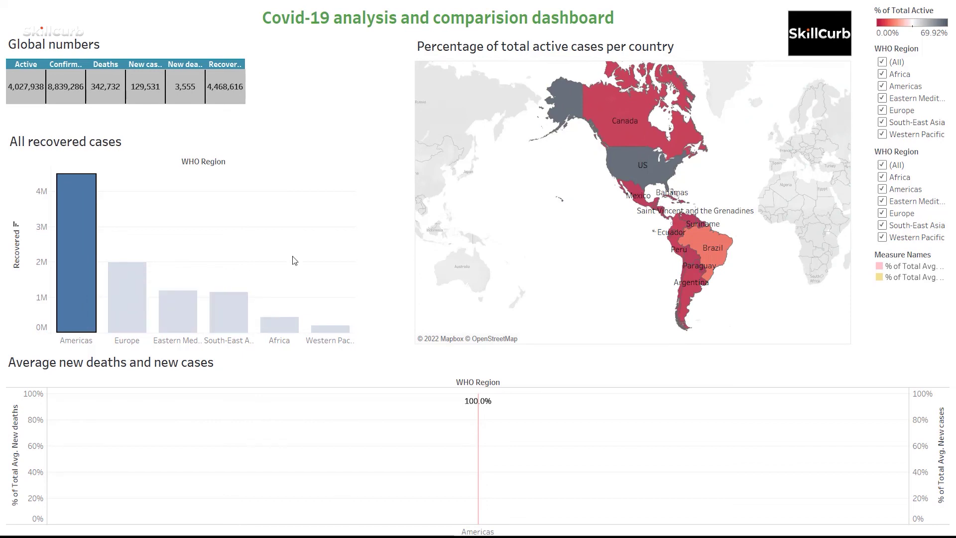
left_click(86, 251)
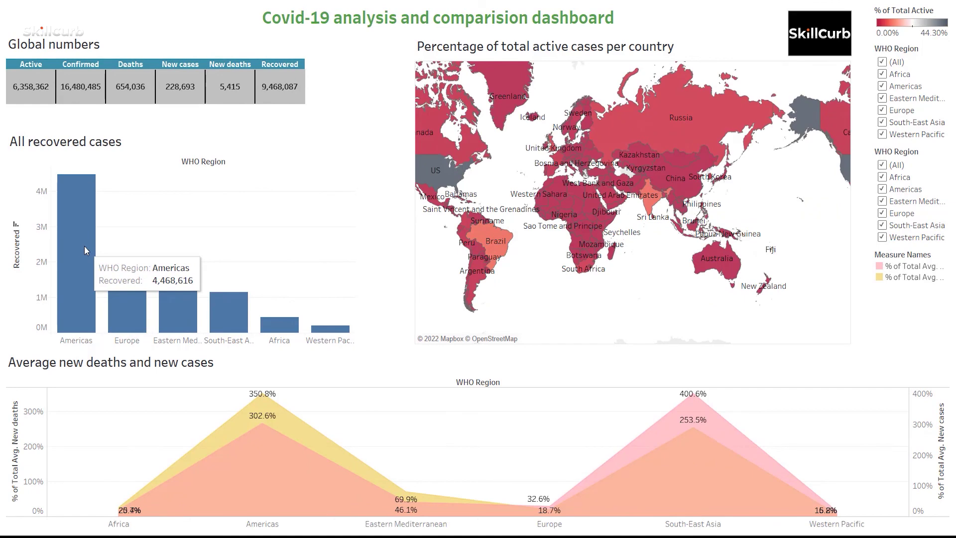
left_click(86, 250)
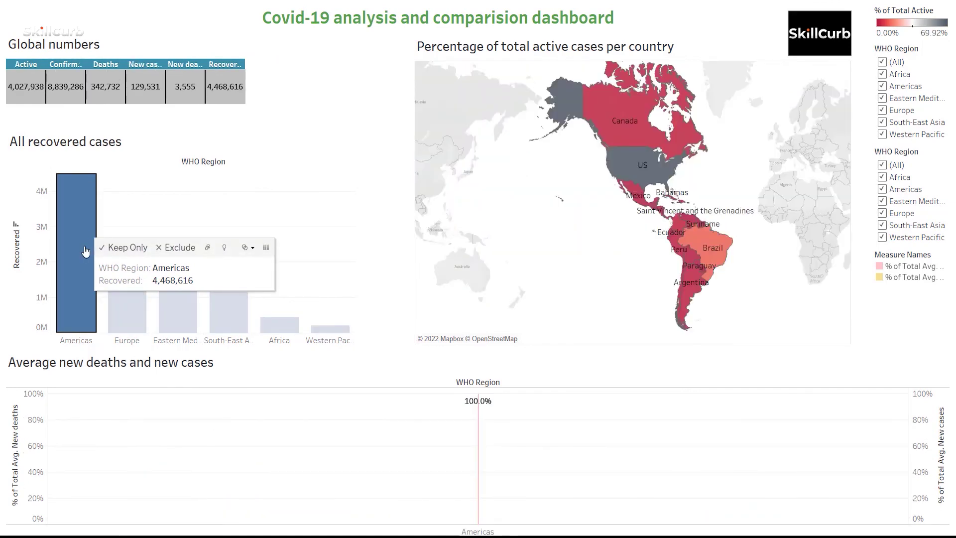